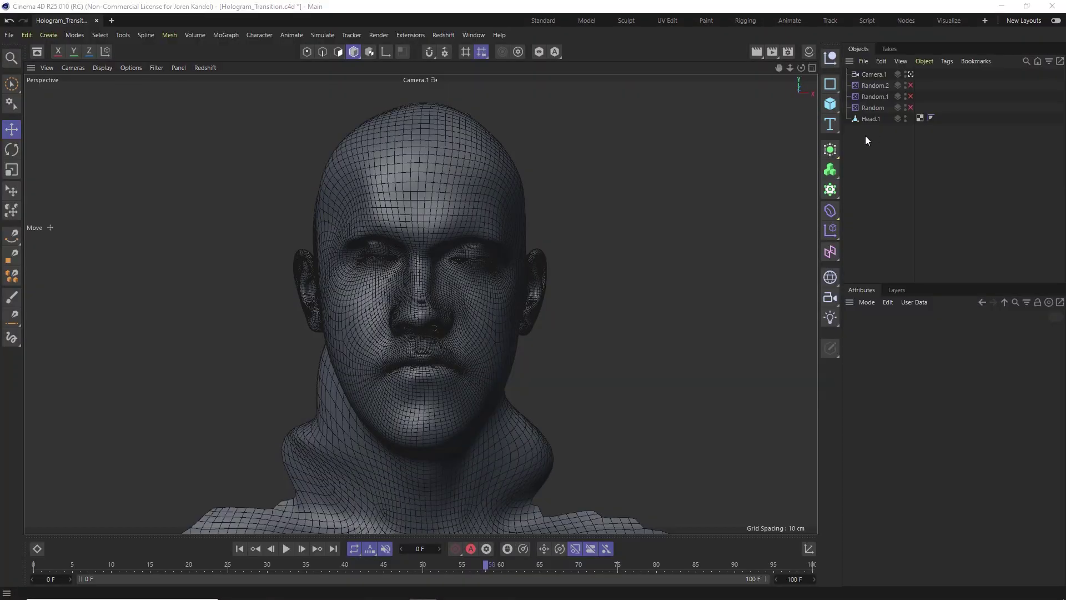
Add a Doodle frame and load the front-facing portrait photo into it as a reference bitmap.
key("shift+c")
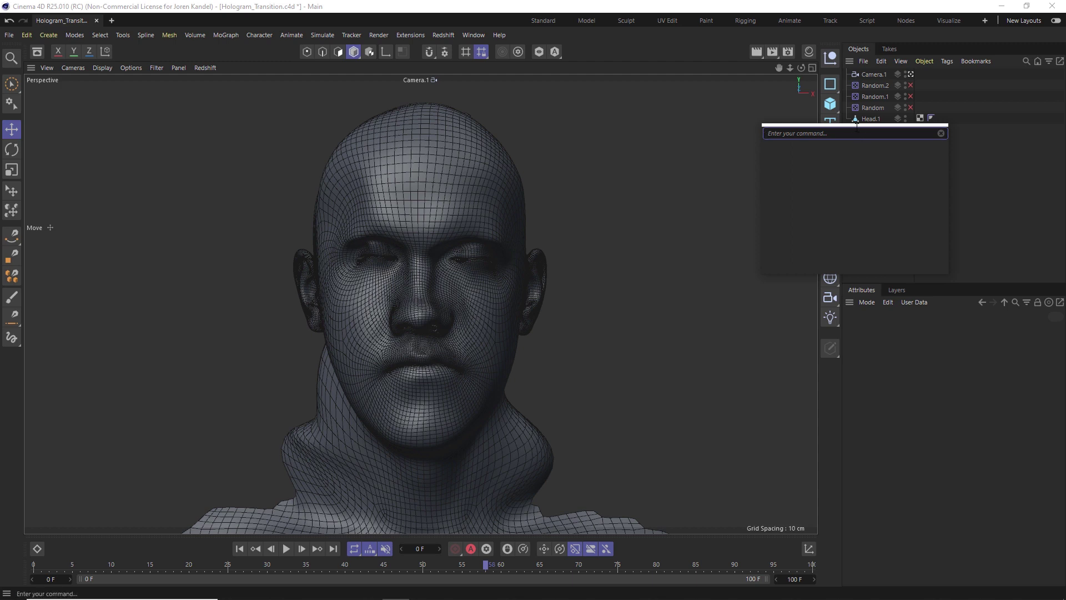
type("doodle")
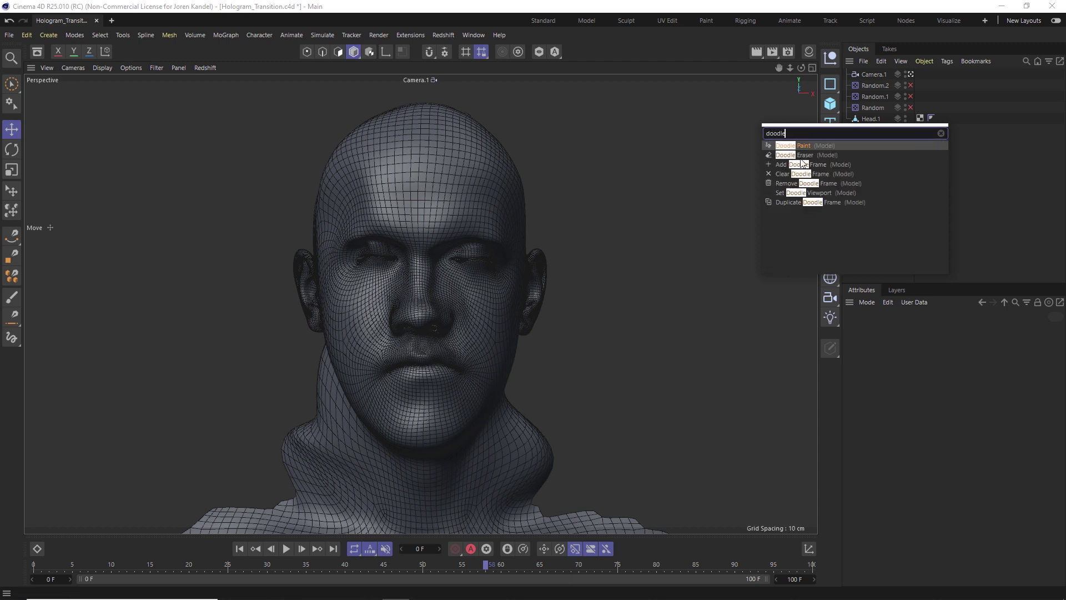
left_click(796, 166)
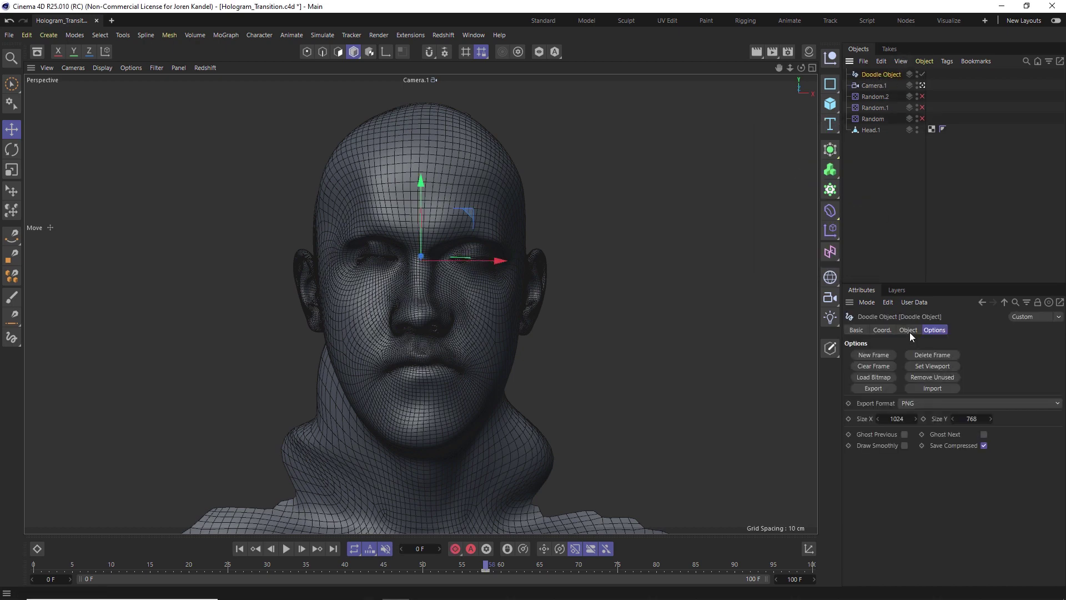
left_click(873, 377)
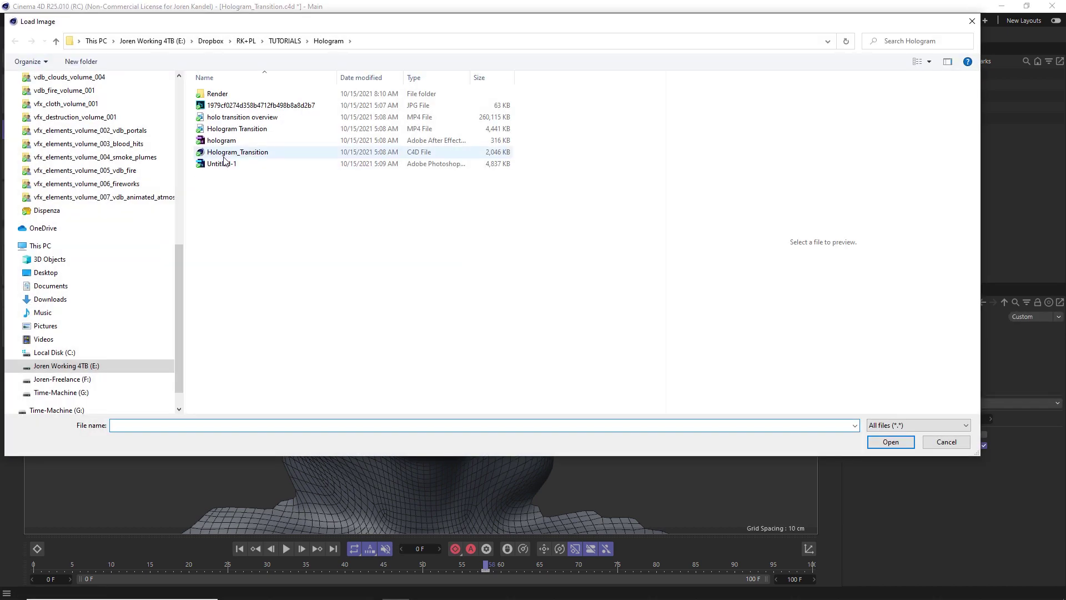
left_click(234, 163)
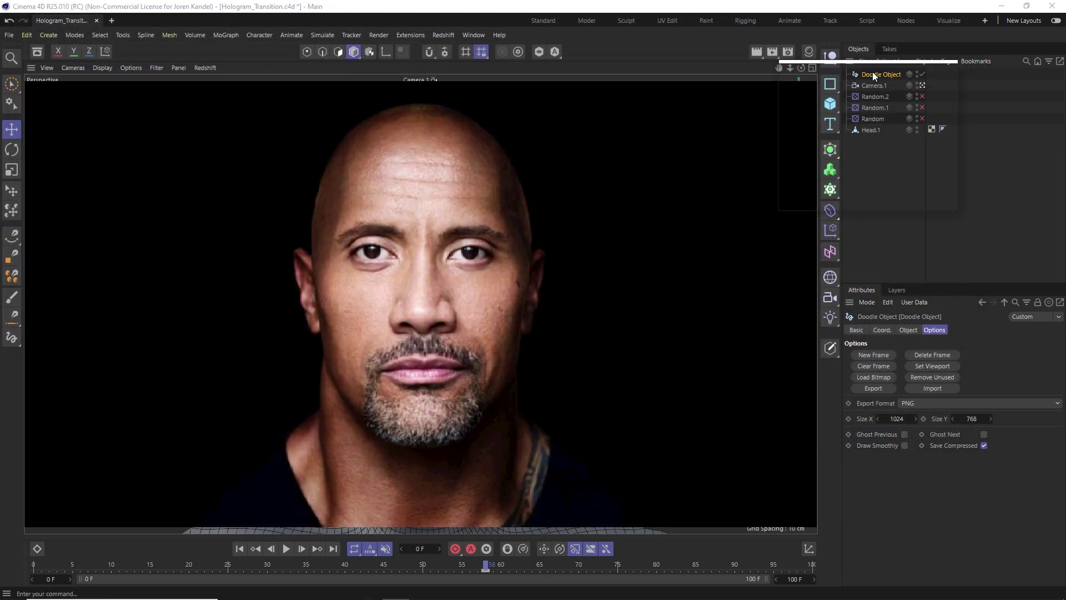
Add a Display tag to the Doodle Object, enable its Visibility override and set it to 0%.
key("shift+c")
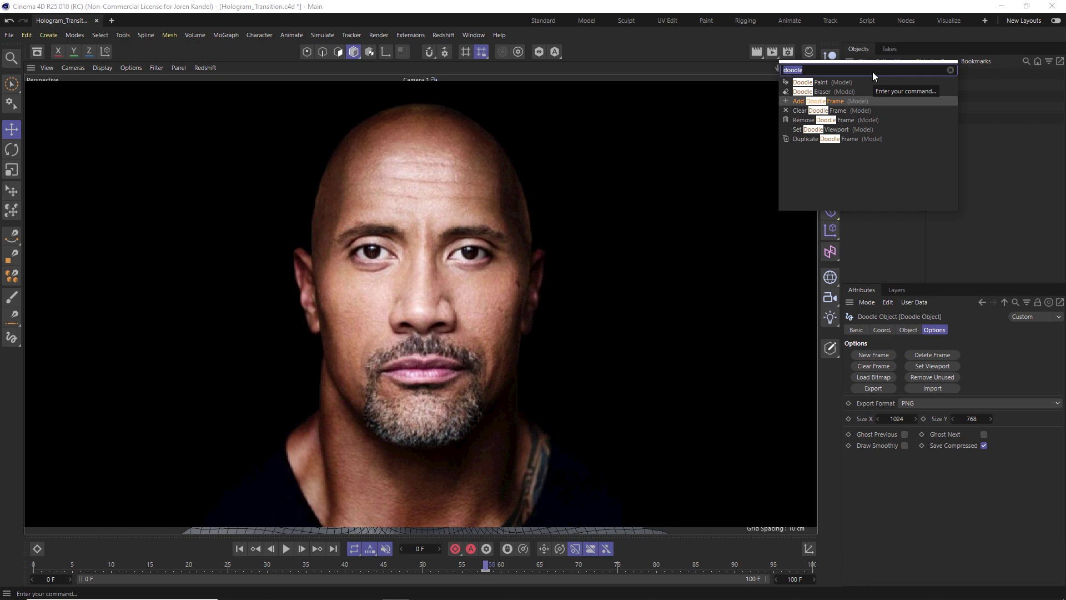
type("display")
key("Return")
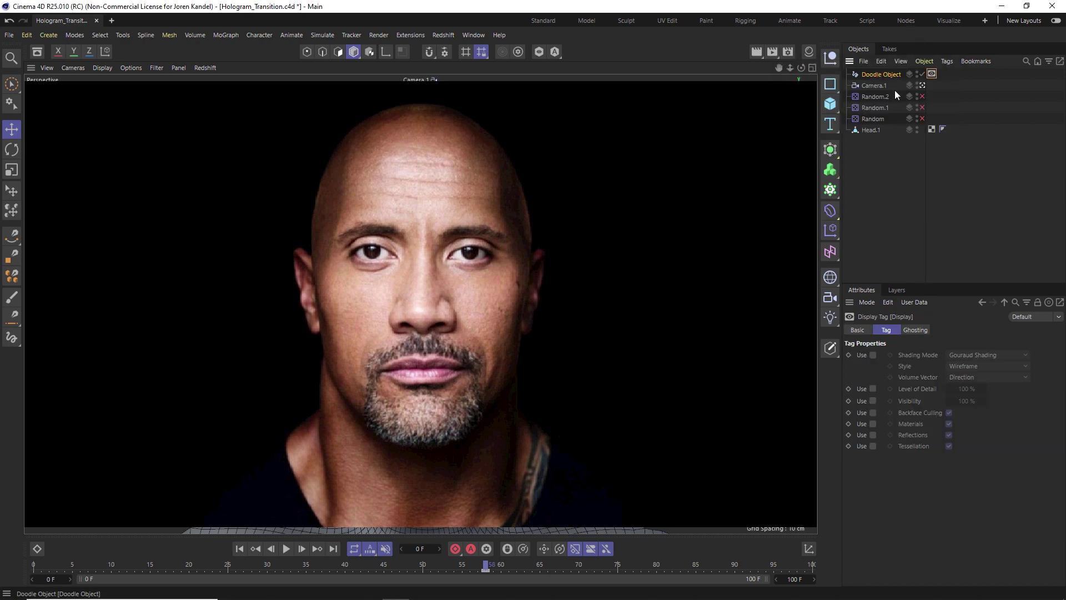
left_click(871, 400)
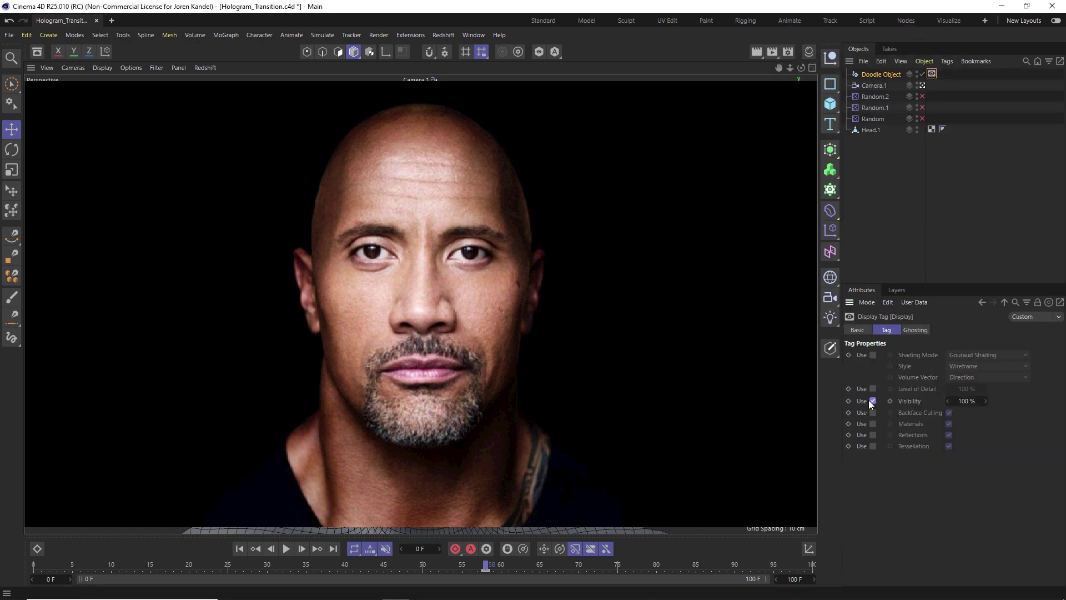
left_click_drag(972, 400, 892, 401)
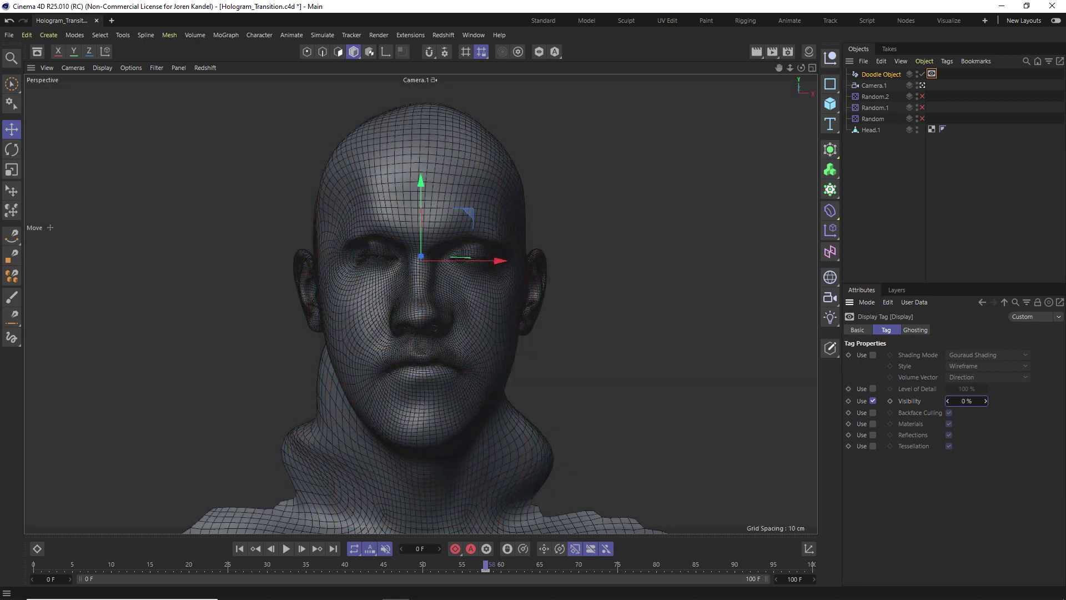
Set the Doodle Object's display visibility to 100%, and delete the object from the scene.
left_click(34, 48)
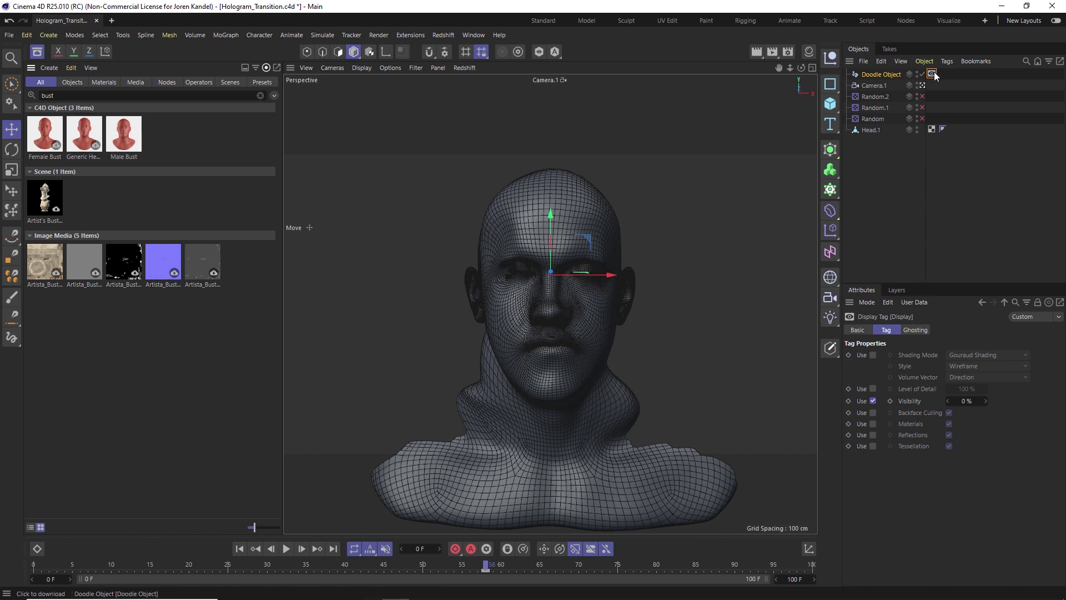
mouse_move(959, 401)
left_mouse_down()
mouse_move(909, 401)
mouse_move(967, 401)
left_mouse_up()
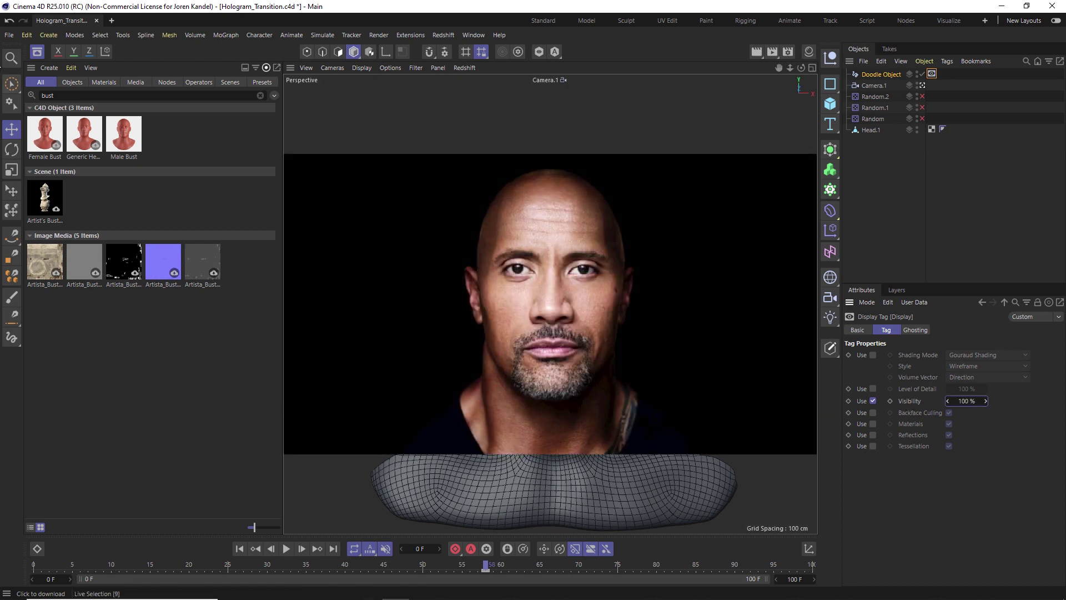
left_click(38, 51)
left_click(883, 74)
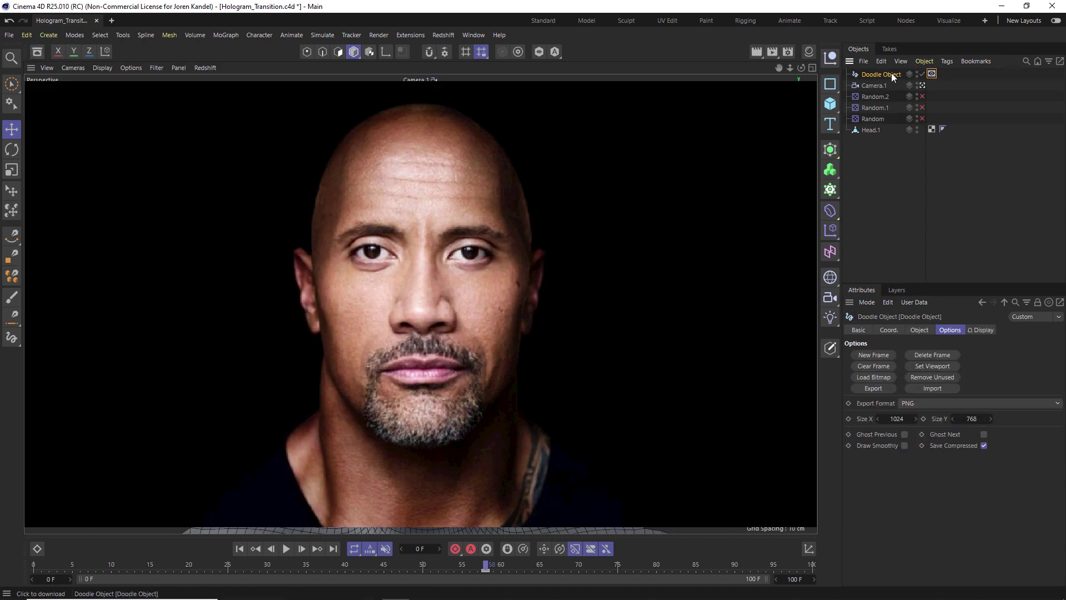
key("Delete")
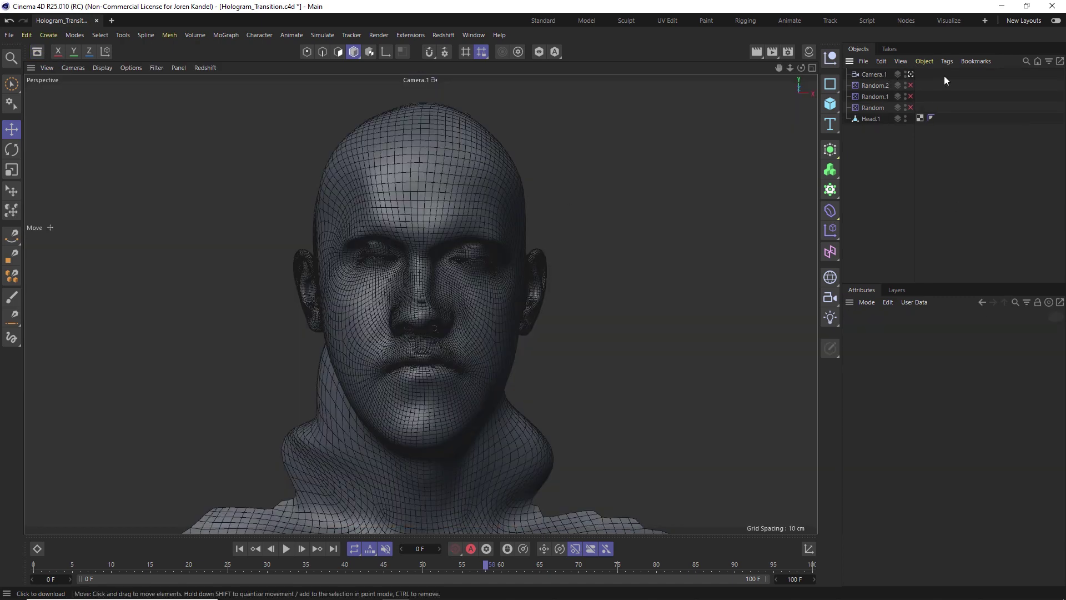
Add a Remesh generator and make the Head.1 polygon object its child.
left_click_drag(790, 68, 839, 67)
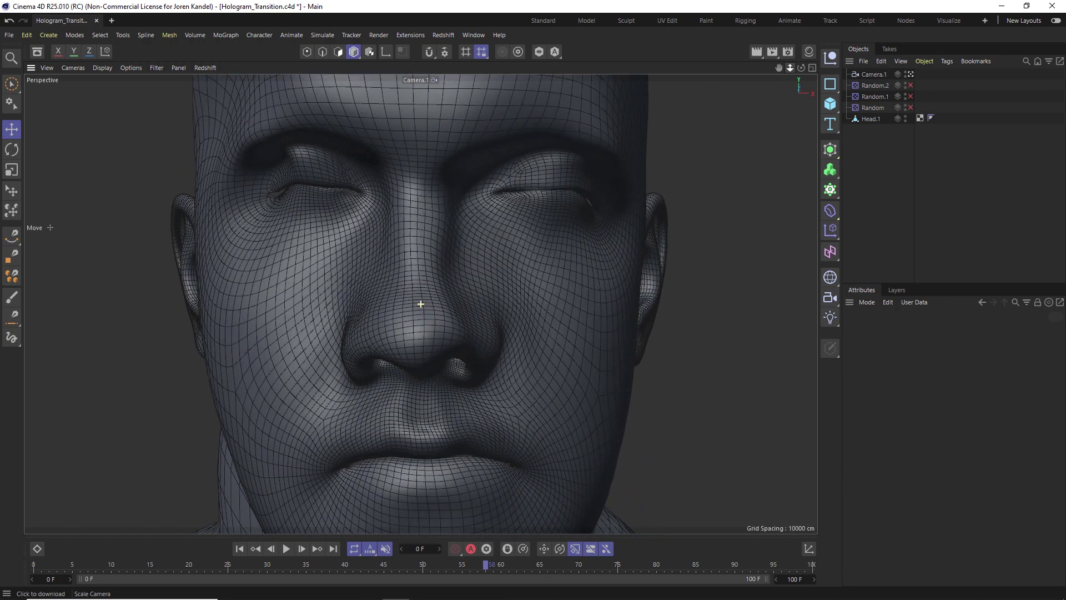
key("ctrl+shift+z")
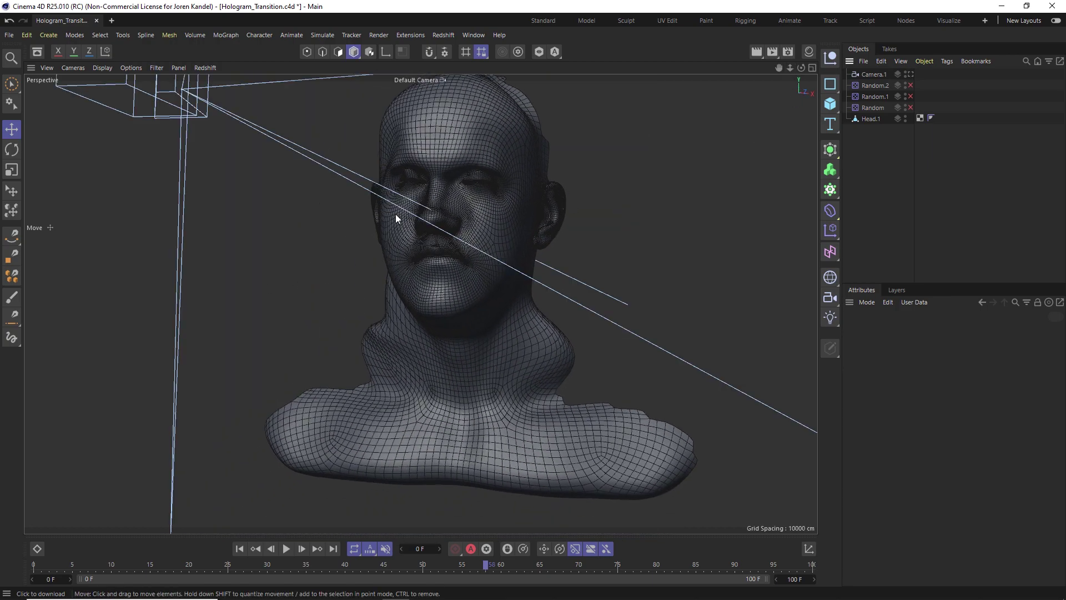
left_click_drag(395, 214, 533, 238, "alt")
scroll(397, 204, "up", 4)
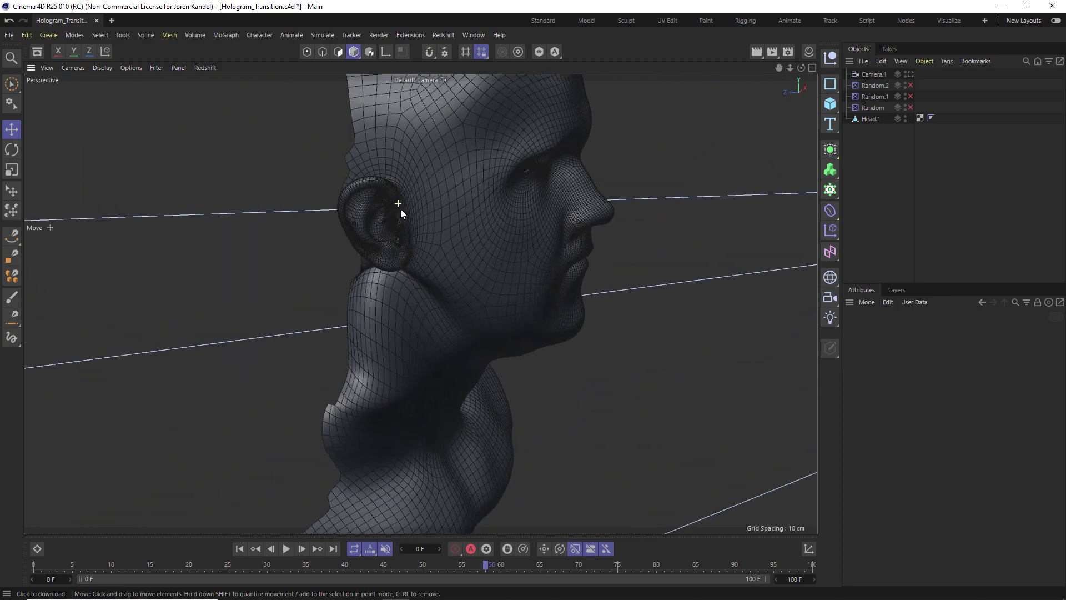
left_click_drag(790, 68, 754, 147)
left_click_drag(294, 223, 294, 183, "alt")
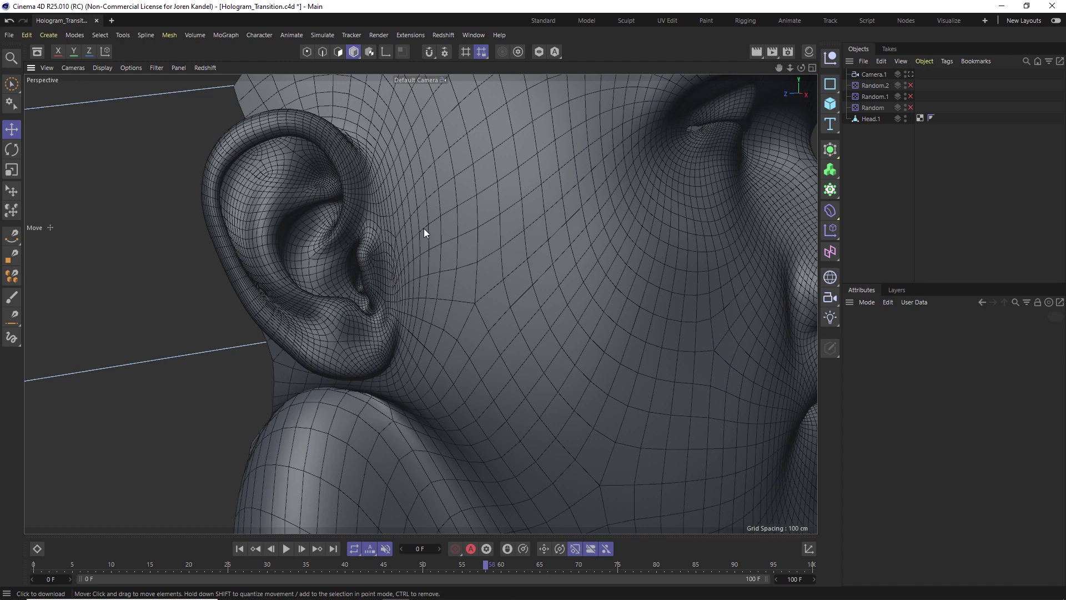
left_click(877, 119)
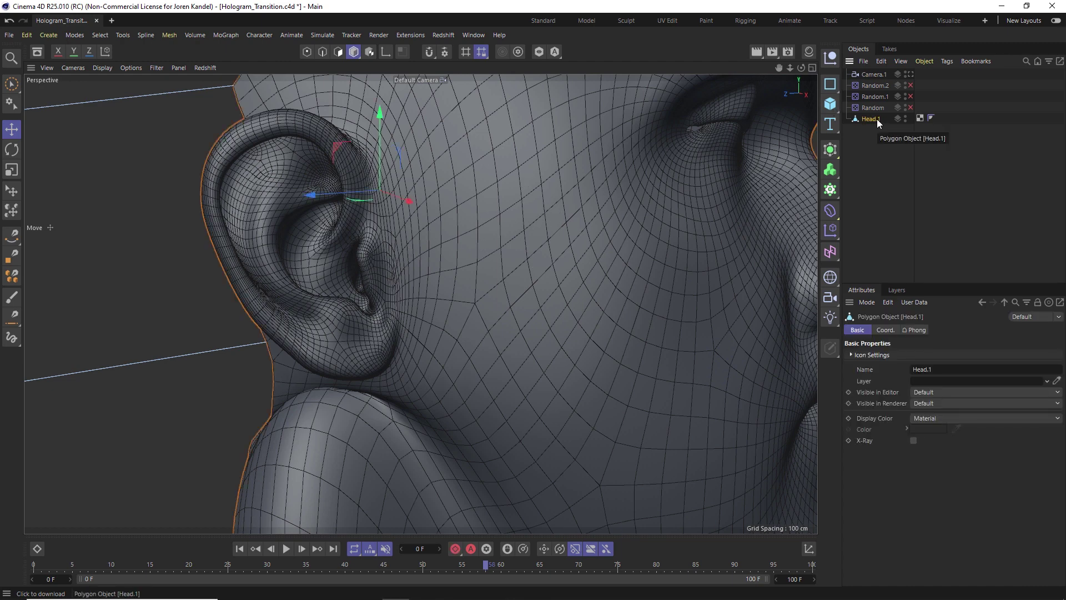
key("shift+c")
type("r")
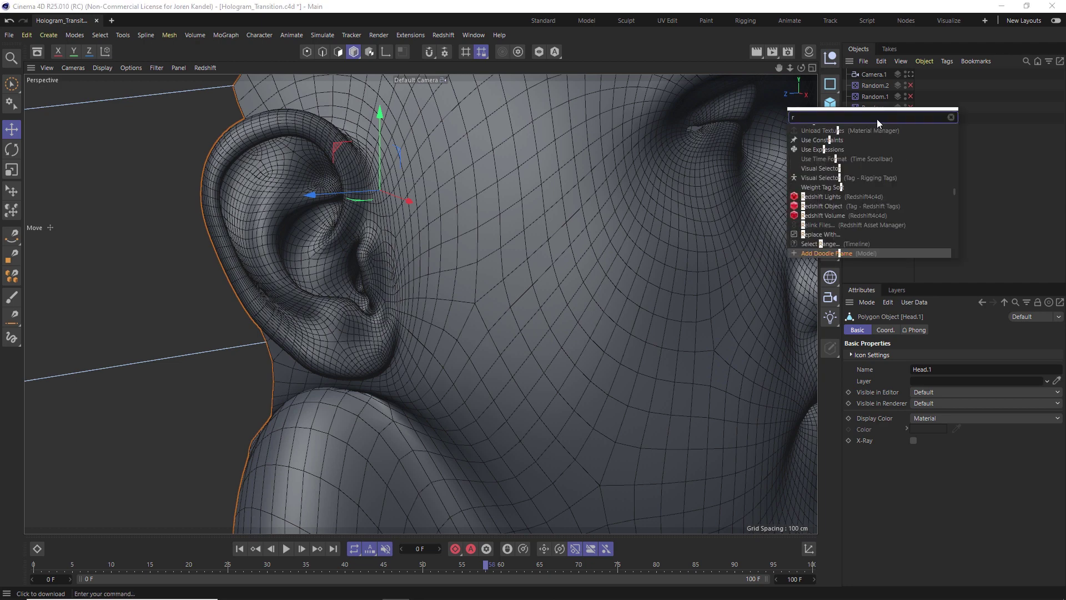
type("emesh")
key("Return")
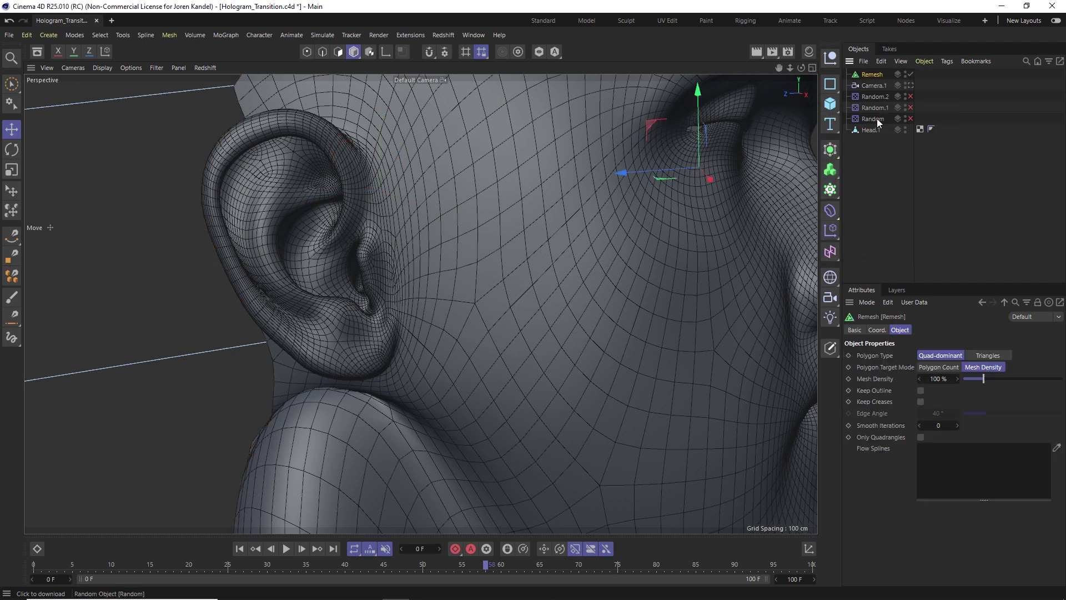
left_click_drag(870, 131, 872, 75)
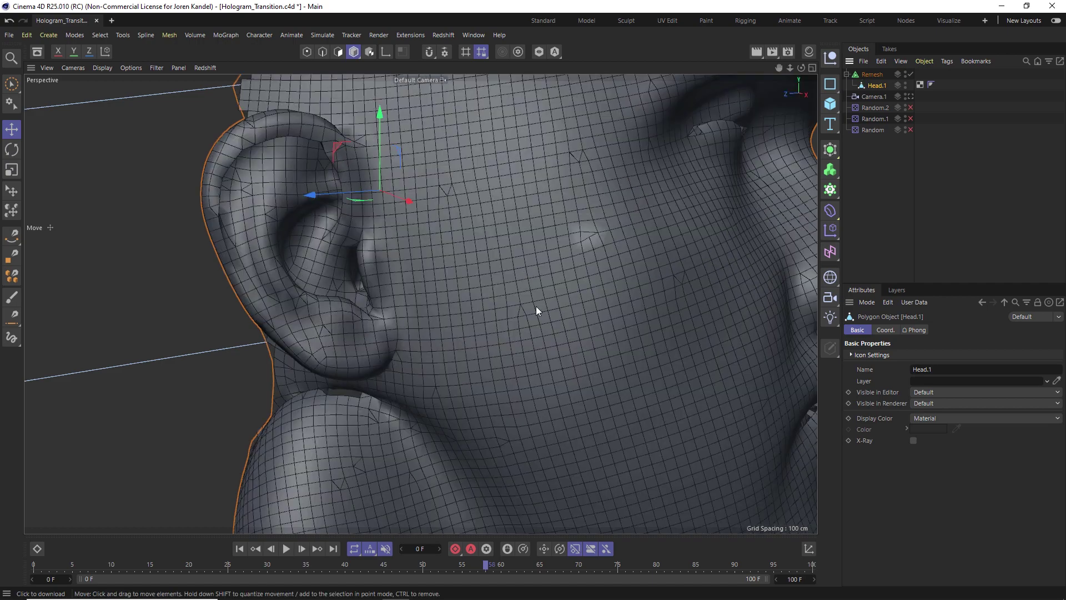
Add a Cube and set its X, Y and Z sizes to 5 cm.
scroll(578, 294, "down", 3)
scroll(421, 304, "up", 3)
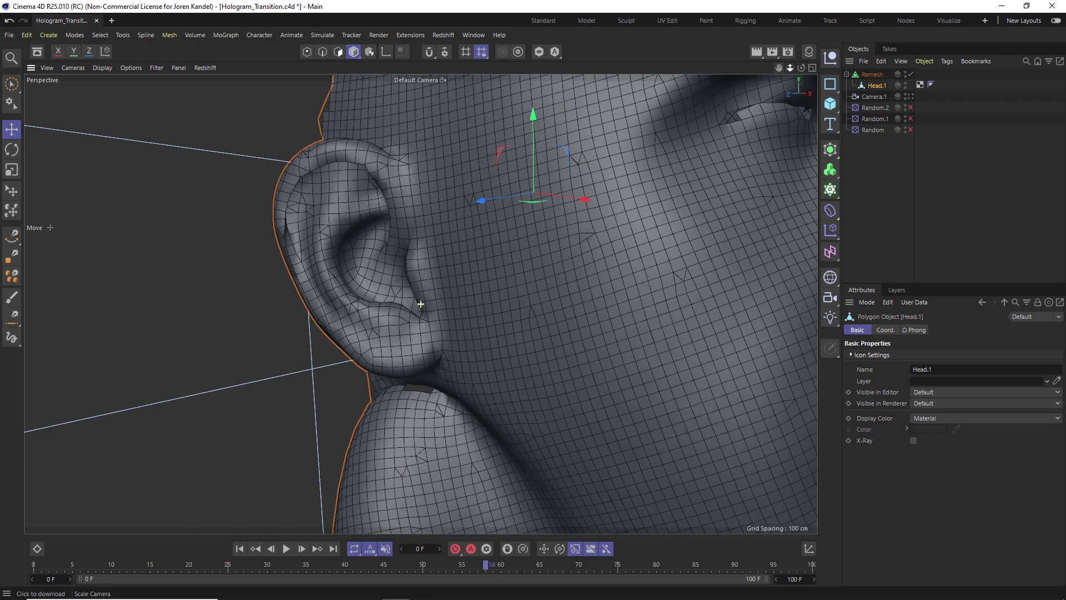
scroll(421, 304, "down", 5)
left_click_drag(535, 283, 495, 254, "alt")
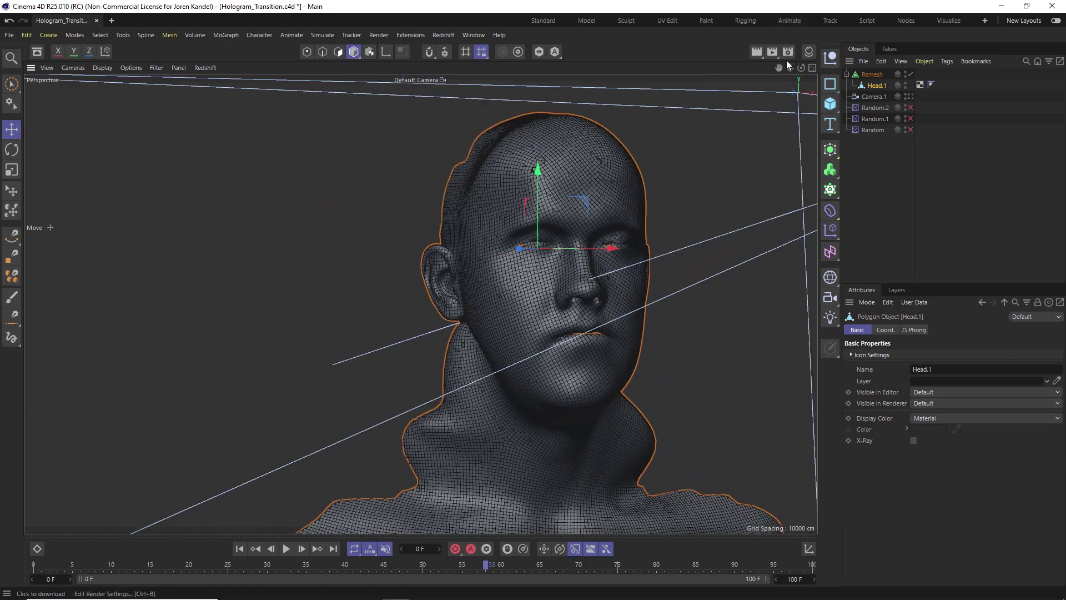
left_click_drag(787, 65, 606, 67)
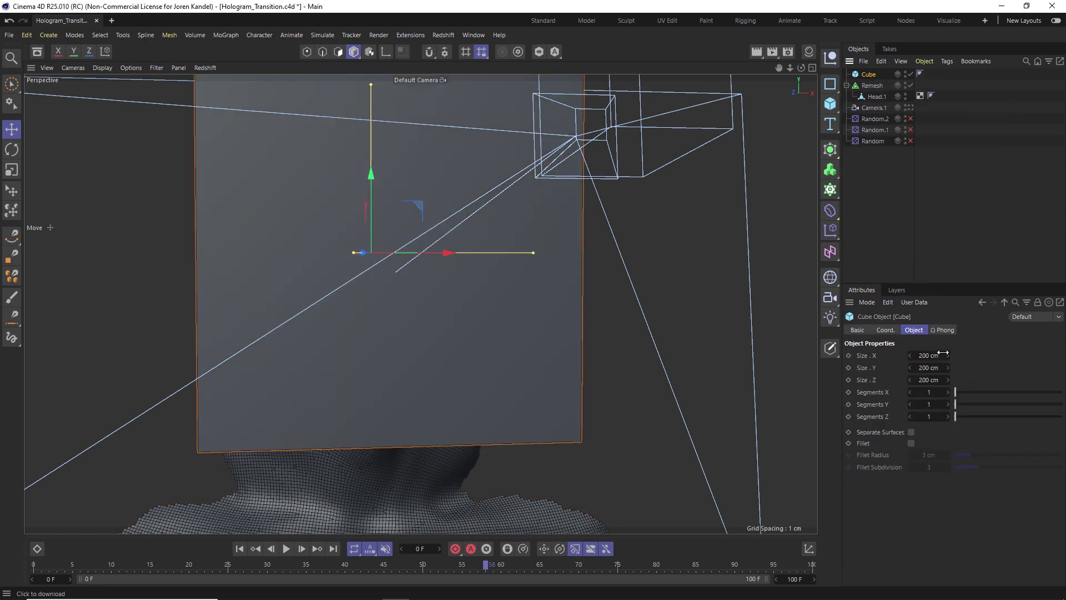
left_click(928, 355)
type("5")
key("Tab")
type("5")
key("Tab")
type("5")
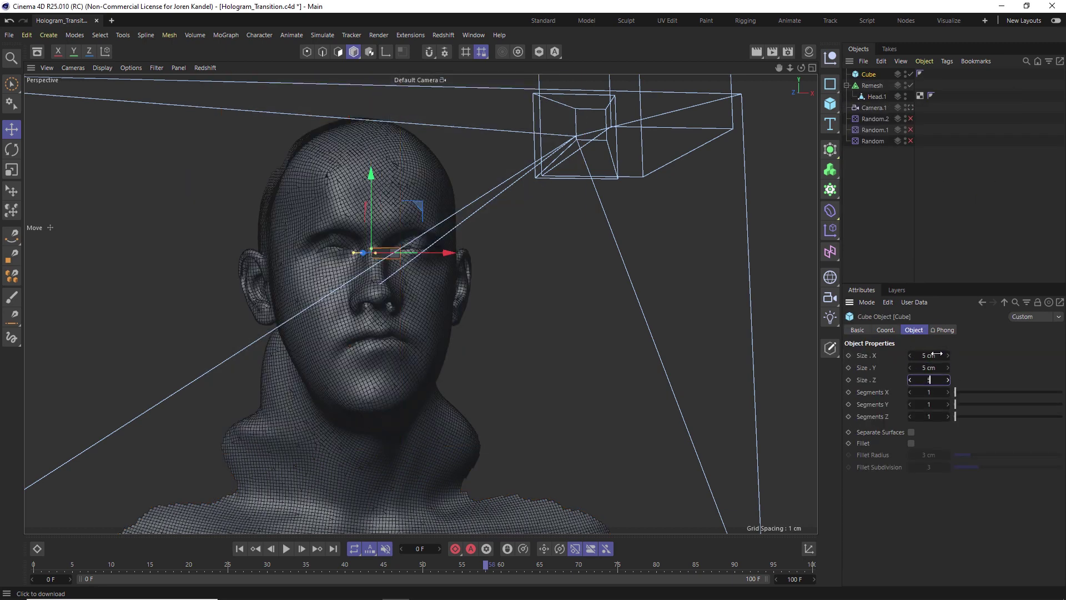
key("Return")
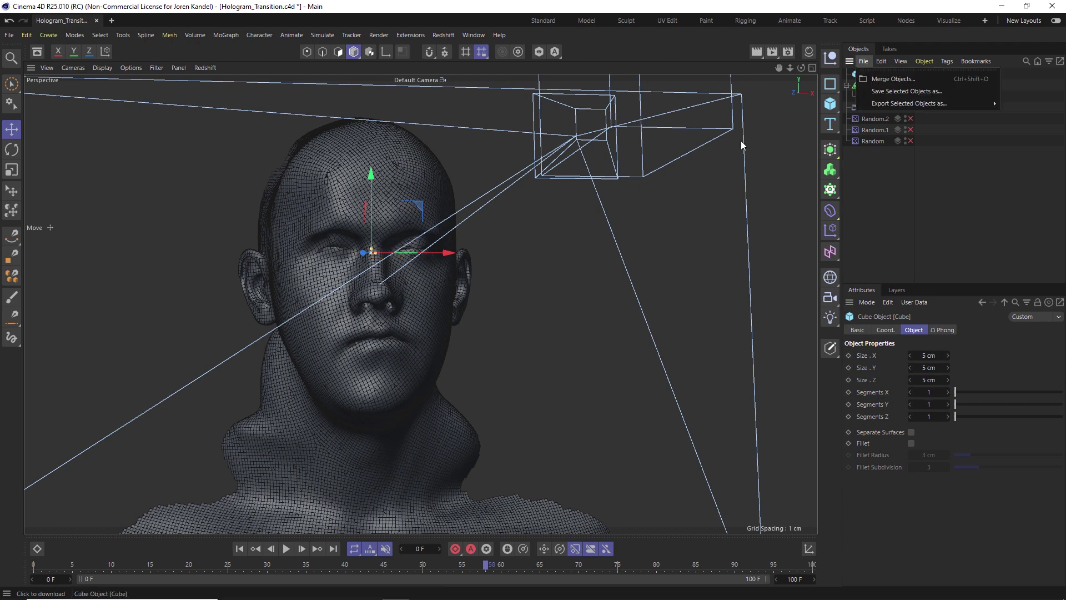
Move the cube along its X axis to beside the head, and nest it under a new MoGraph Cloner.
left_click(441, 250)
left_click_drag(435, 265, 586, 265)
key("shift+c")
type("cloner")
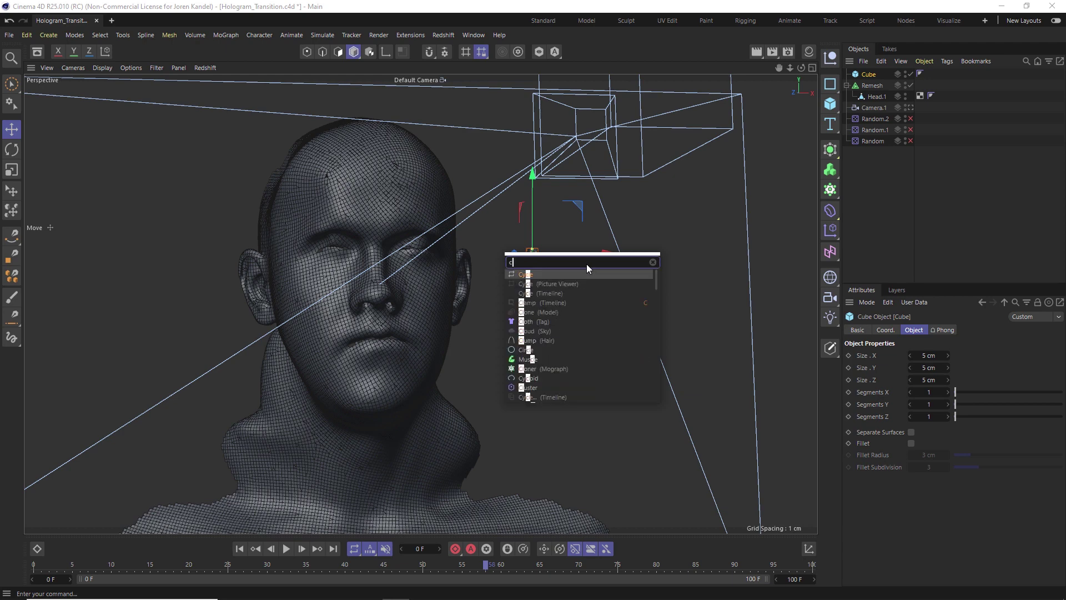
key("Return")
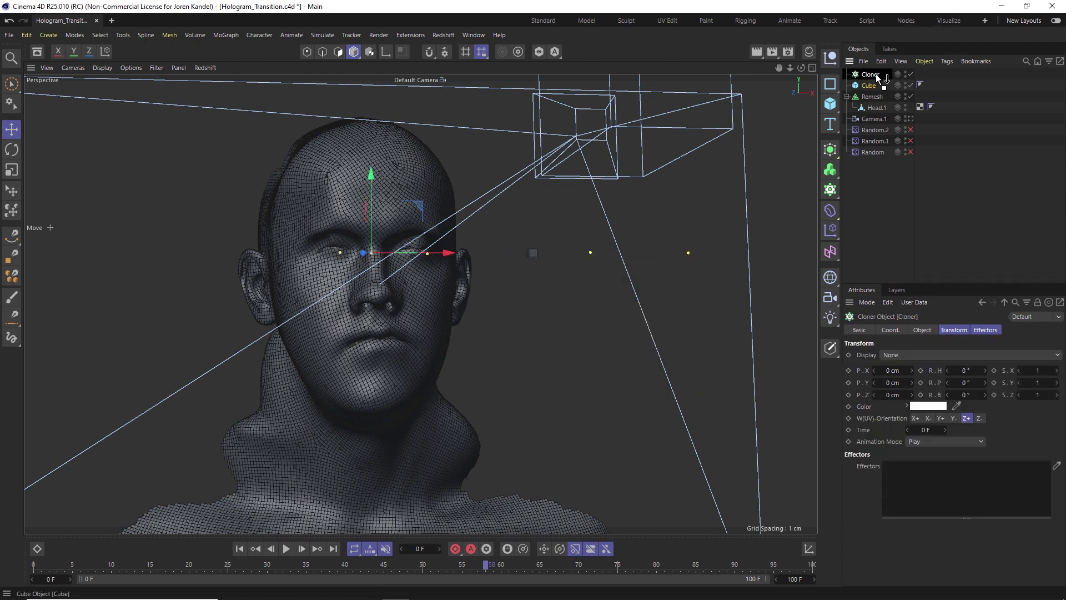
left_click_drag(875, 74, 865, 78)
Set the Cloner's mode to Object and assign the Remesh as the object to distribute on.
left_click(864, 74)
left_click(922, 329)
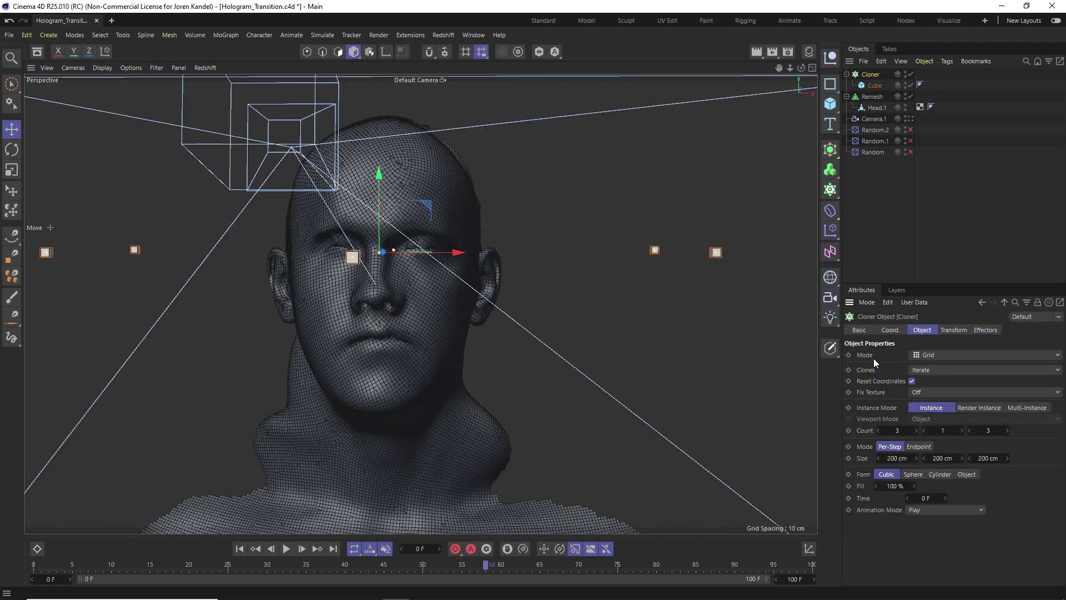
left_click(938, 355)
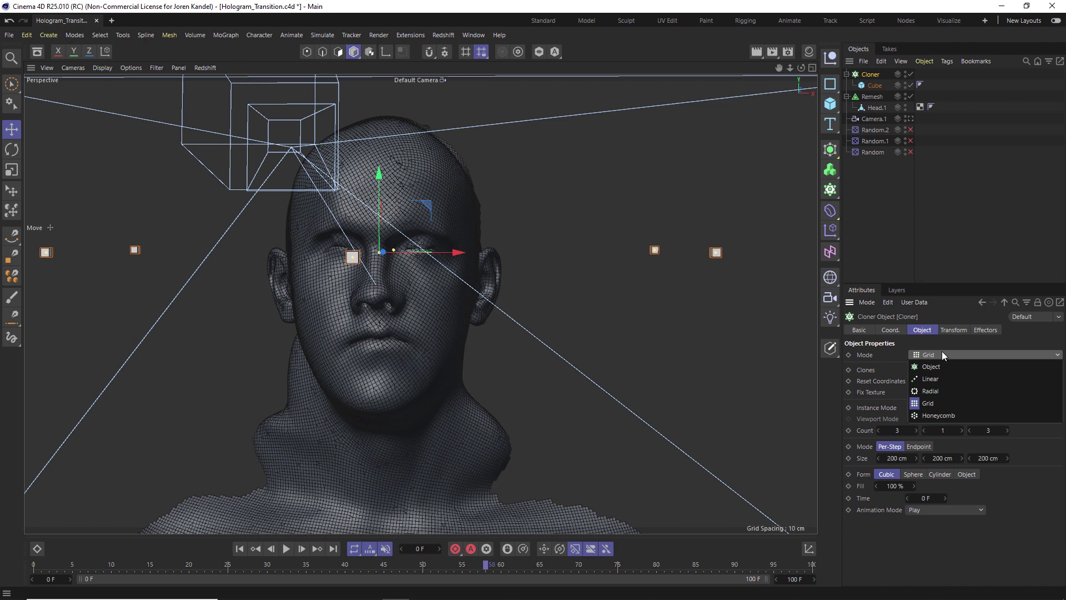
left_click(931, 366)
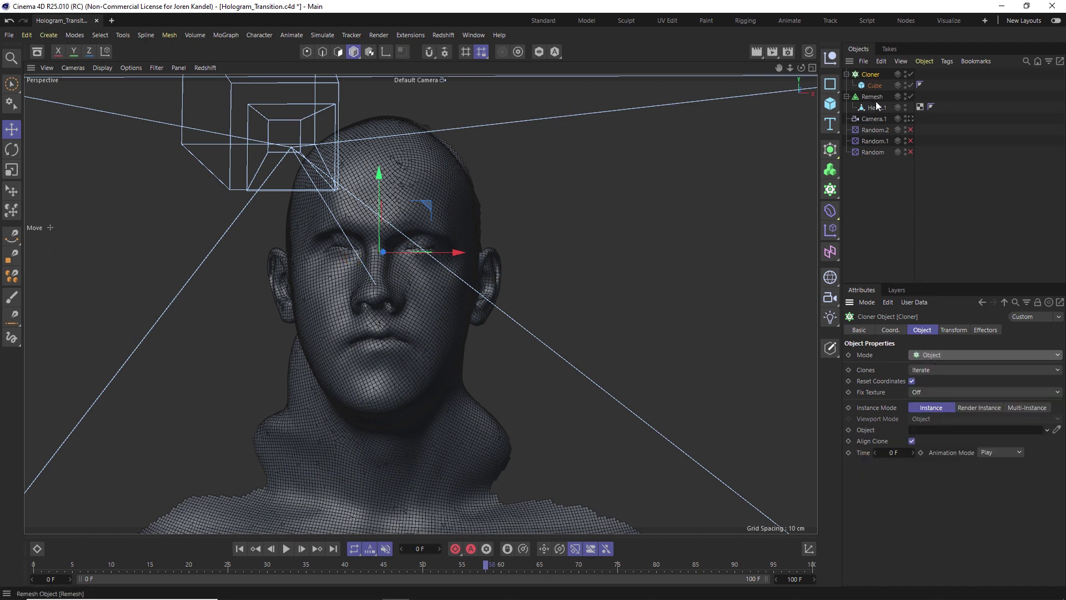
left_click_drag(871, 99, 888, 357)
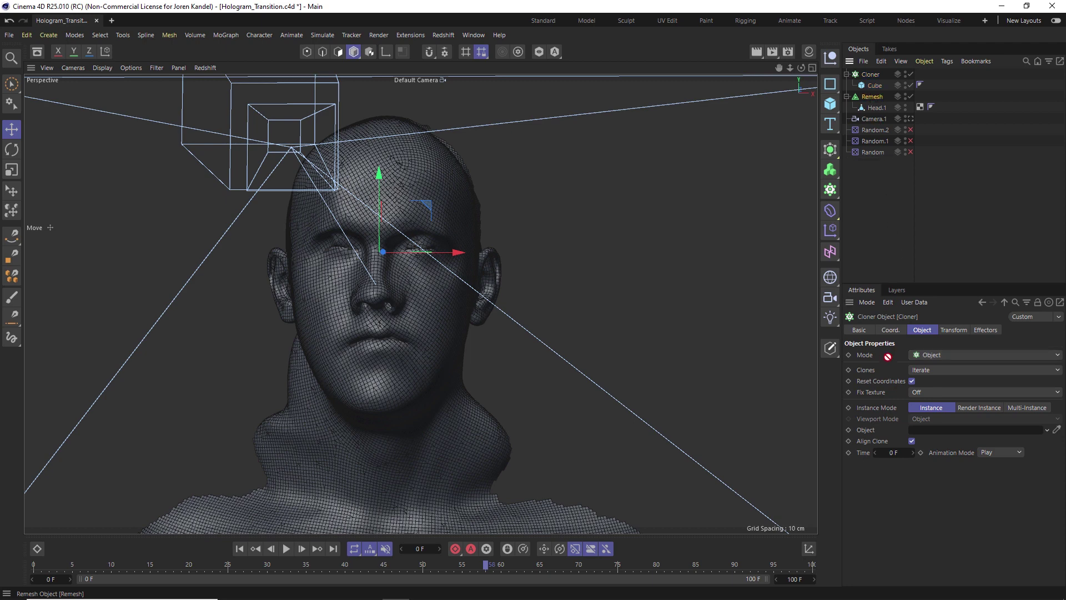
left_click_drag(868, 429, 921, 430)
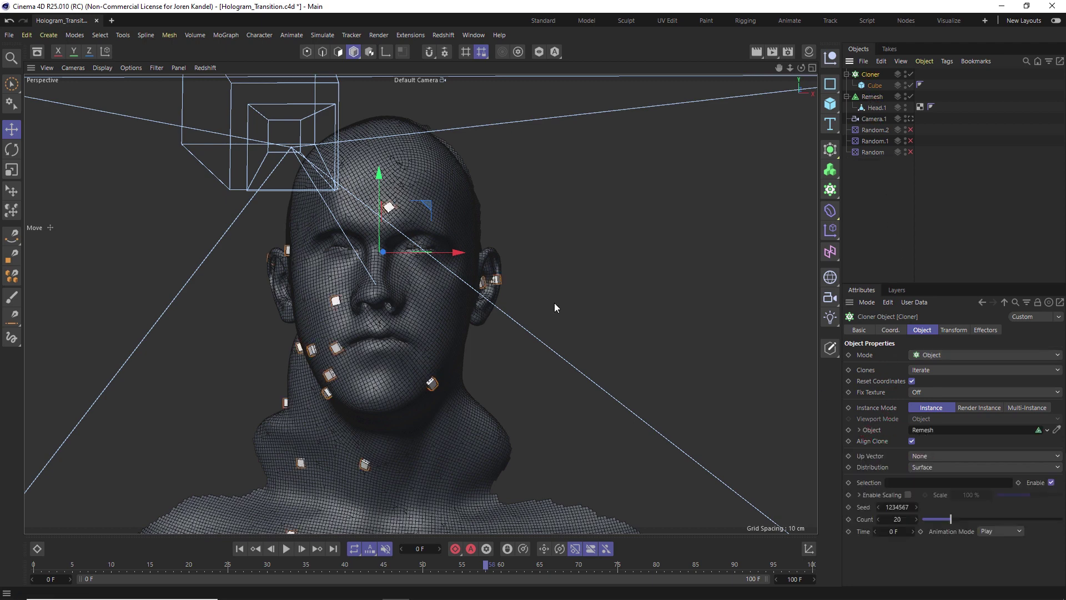
Raise the Cloner's count so that the small cubes densely cover the head, neck and shoulders.
mouse_move(393, 351)
left_mouse_down("alt")
mouse_move(372, 351)
mouse_move(402, 354)
mouse_move(383, 353)
left_mouse_up("alt")
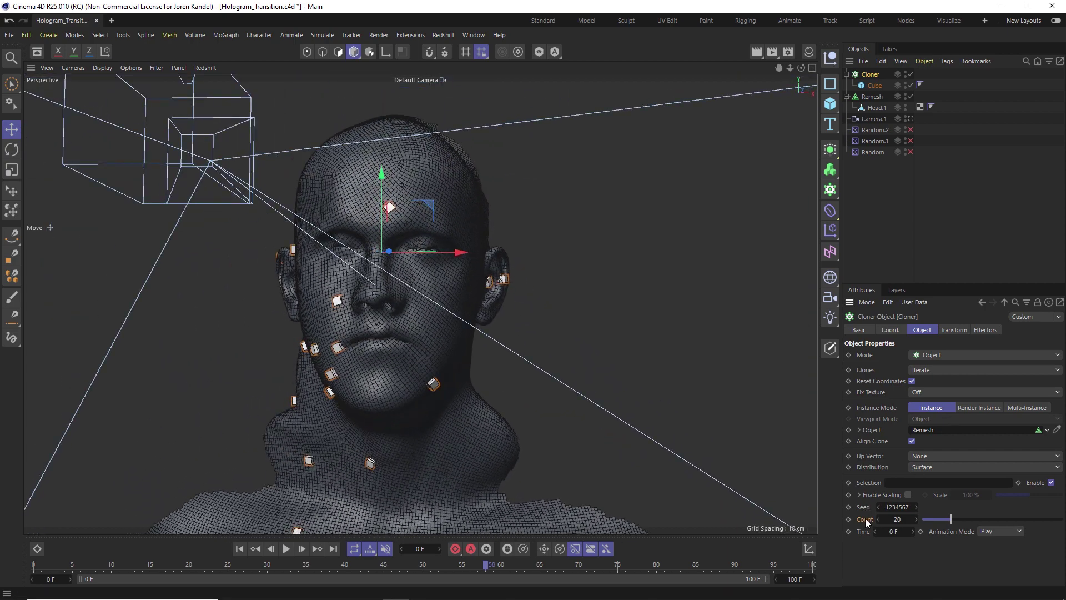
left_click(900, 521)
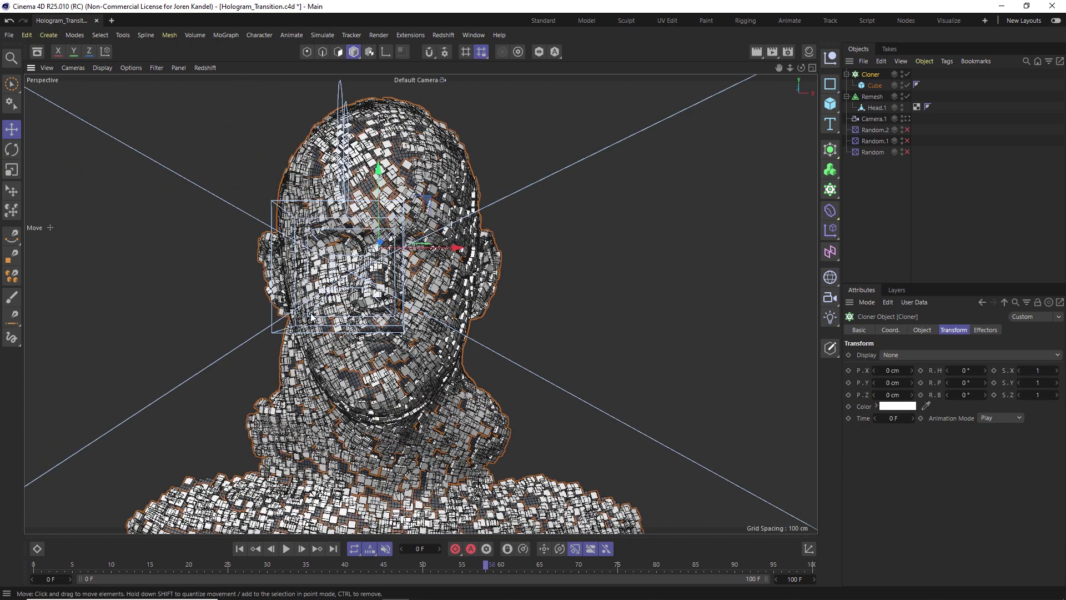
left_click_drag(313, 318, 307, 312, "alt")
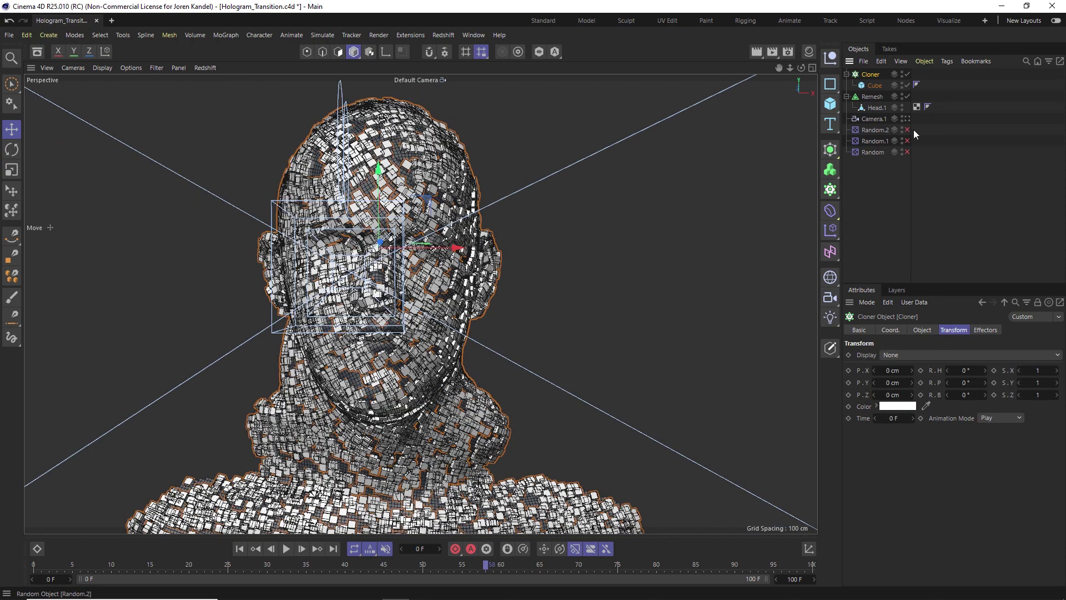
Hide the Remesh object so that only the cloned cubes on the head are displayed.
left_click(878, 98)
left_click(902, 96)
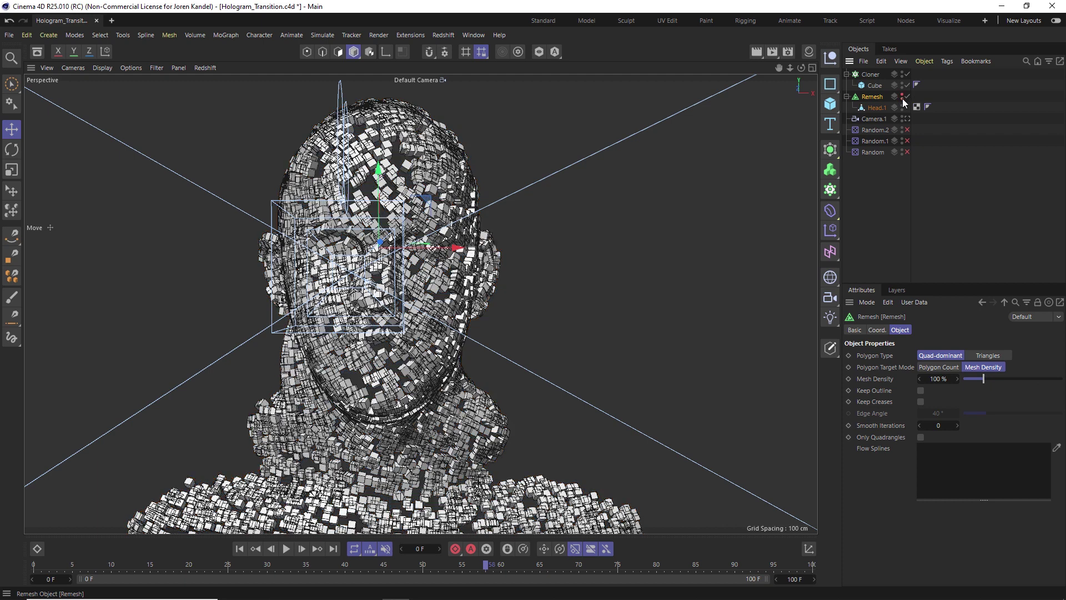
left_click_drag(791, 68, 803, 69)
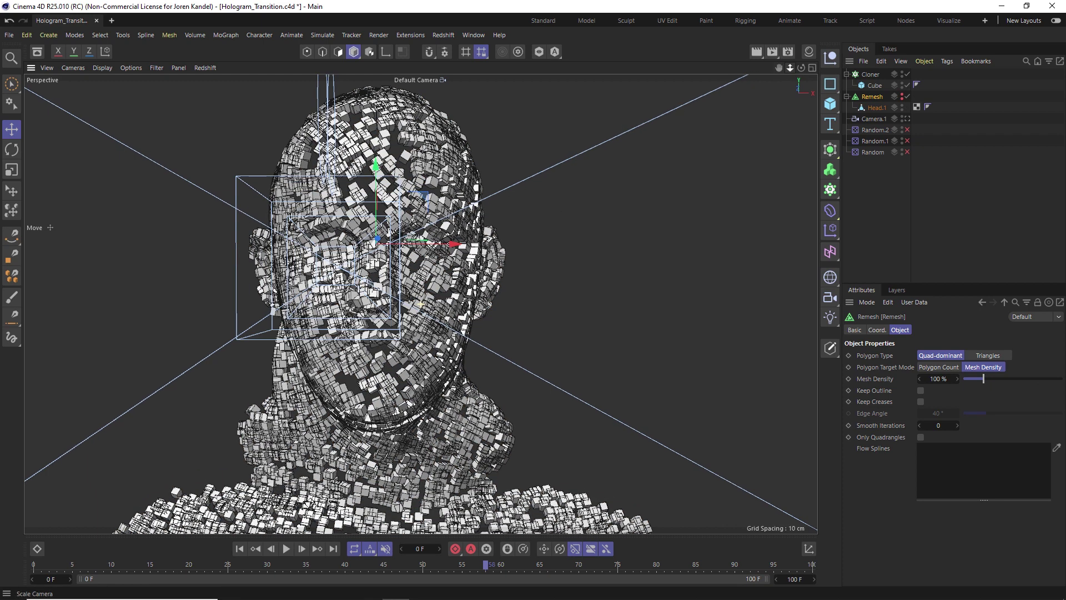
Set the Cloner's transform scale to 1 in X, 0.05 in Y and 0.05 in Z, turning the cubes into thin lines.
left_click(871, 74)
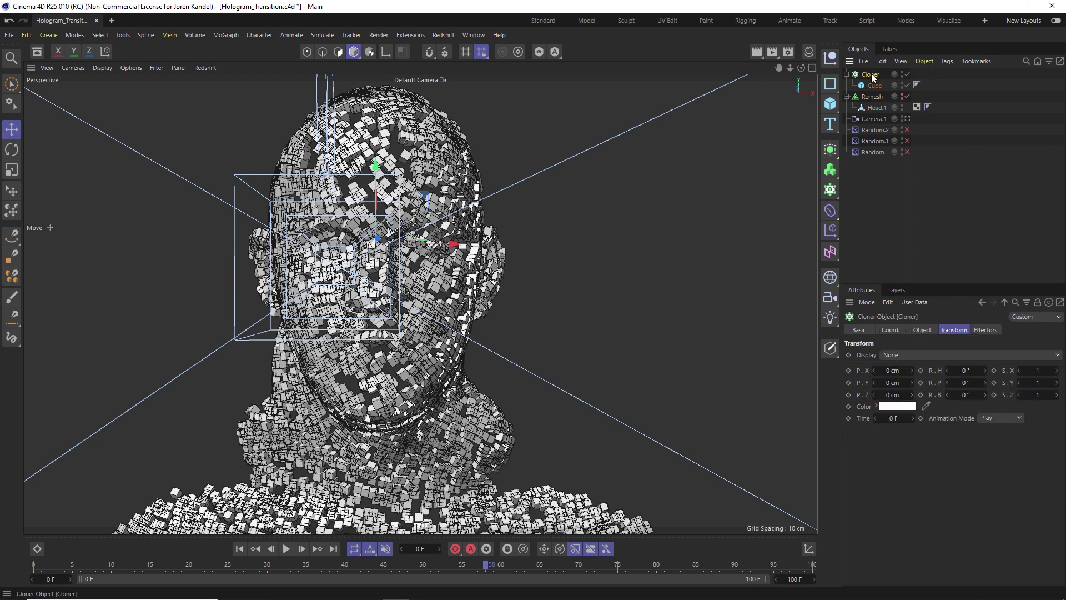
left_click(1038, 369)
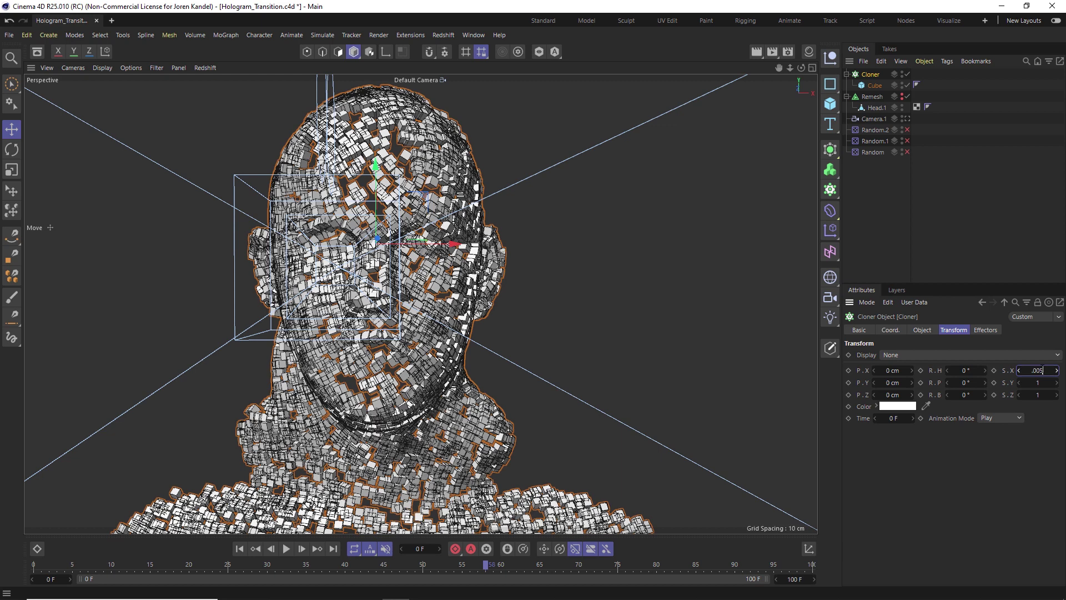
key("Tab")
left_click(1048, 370)
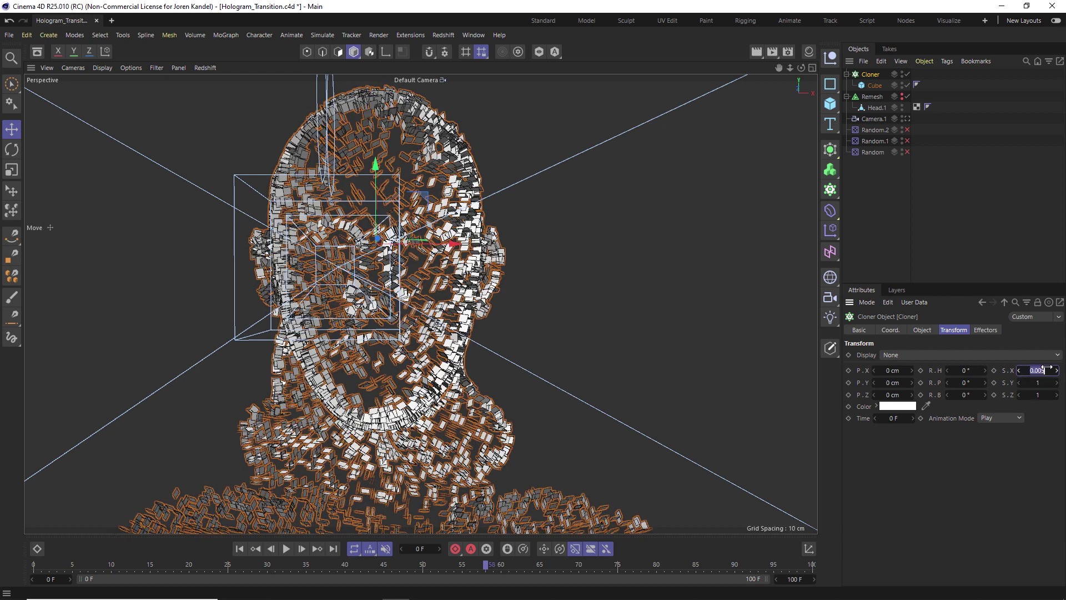
type("1")
key("Tab")
type("0.05")
key("Tab")
type("0.05")
key("Return")
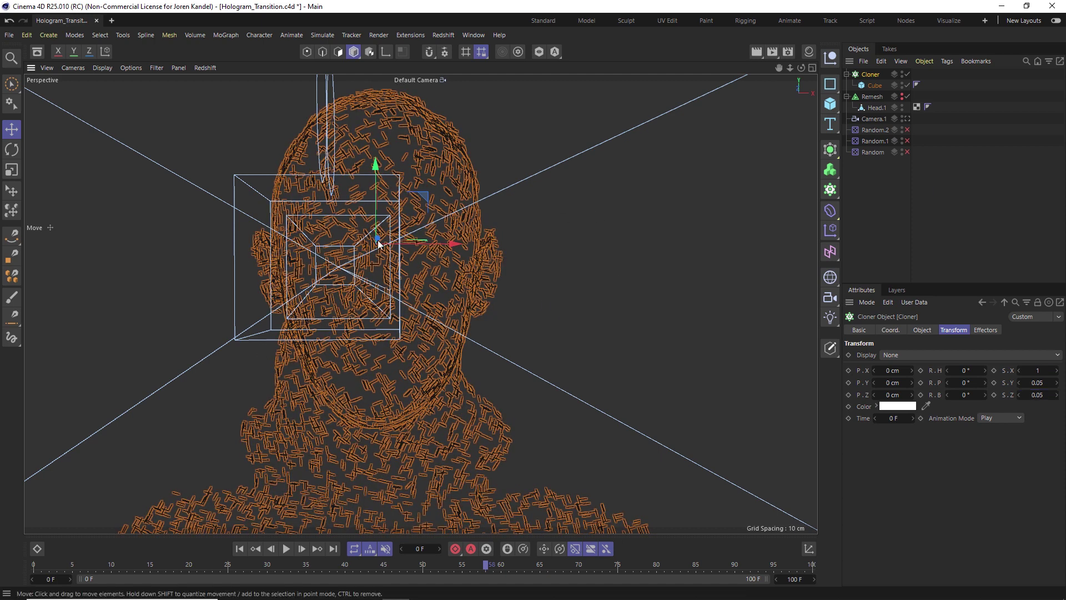
Turn off Align Clone on the Cloner so the lines run horizontally, and move the playhead to frame 34.
left_click(449, 306)
left_click_drag(413, 276, 481, 233, "alt")
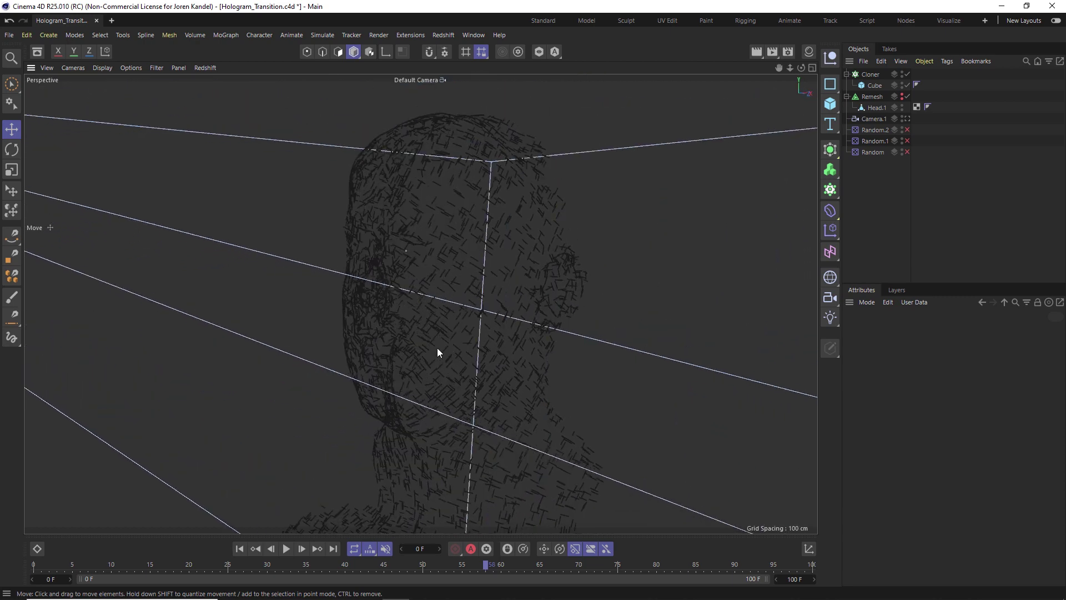
key("ctrl+shift+z")
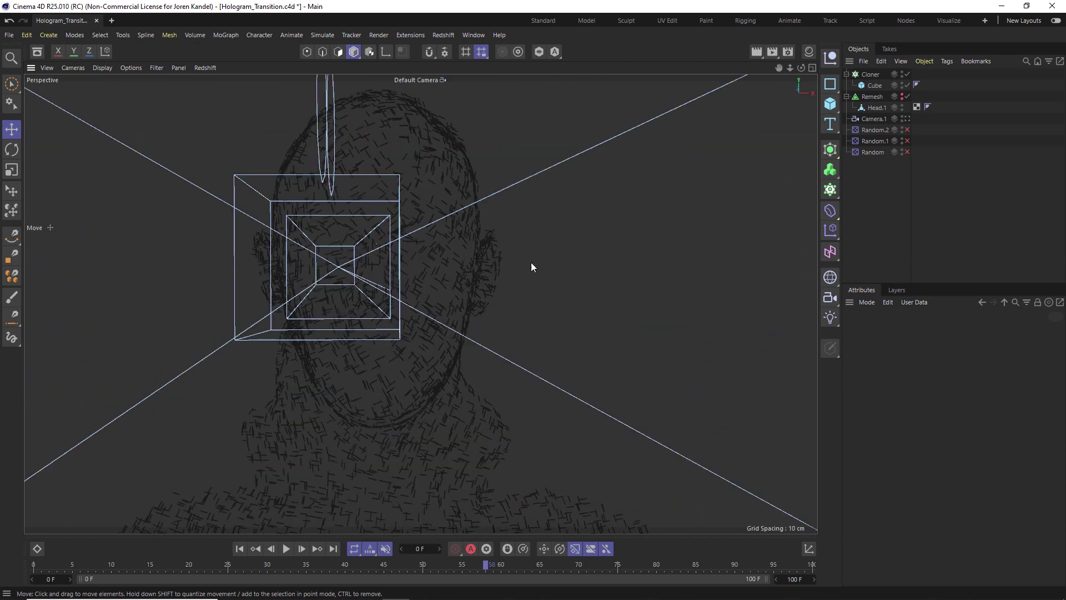
left_click(871, 74)
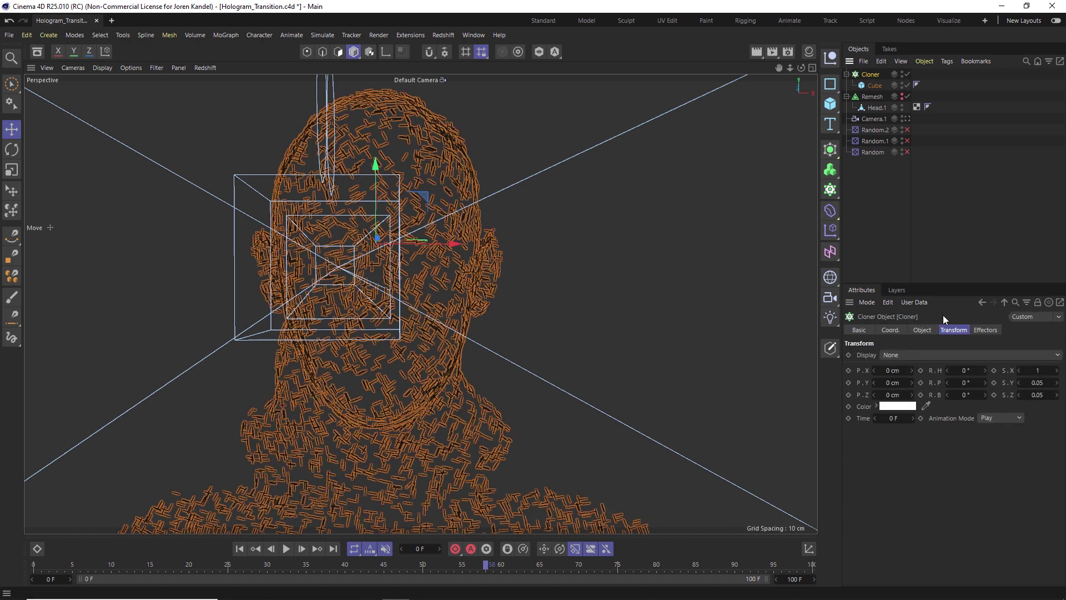
left_click(923, 330)
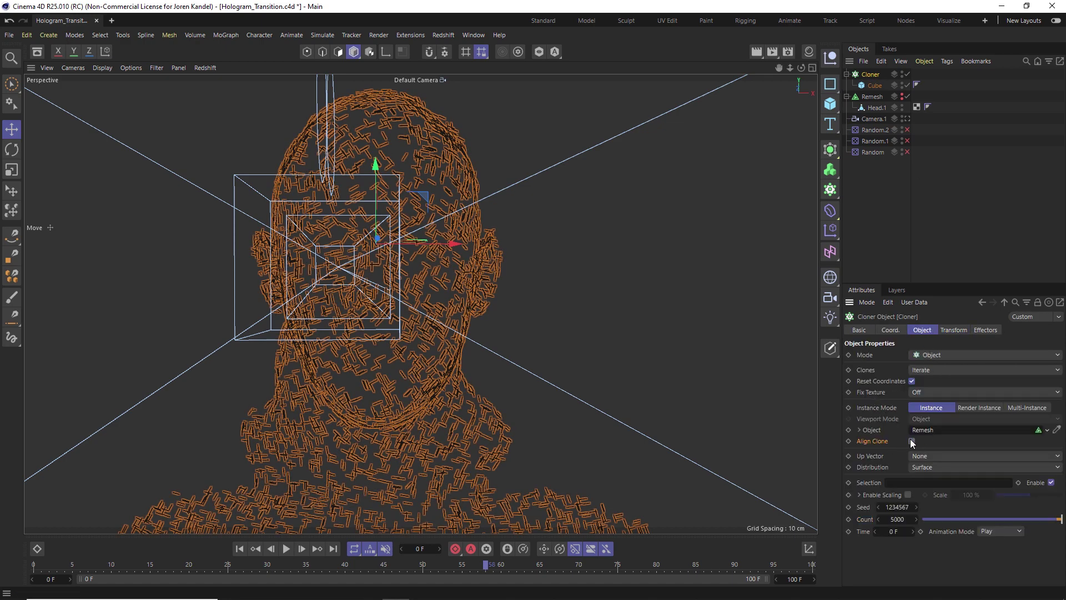
left_click(912, 442)
left_click(581, 282)
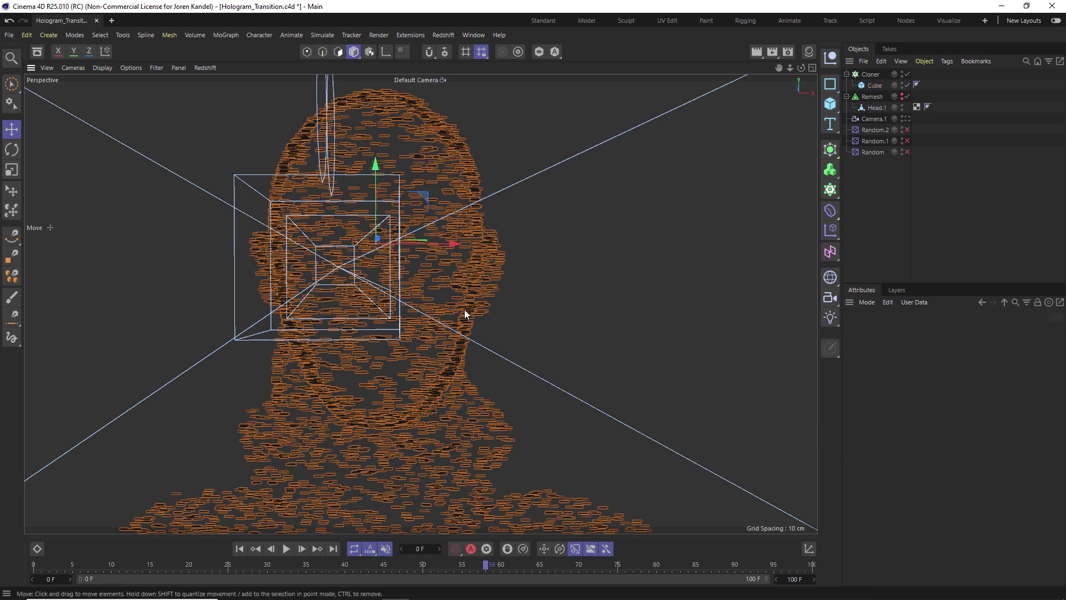
left_click(298, 565)
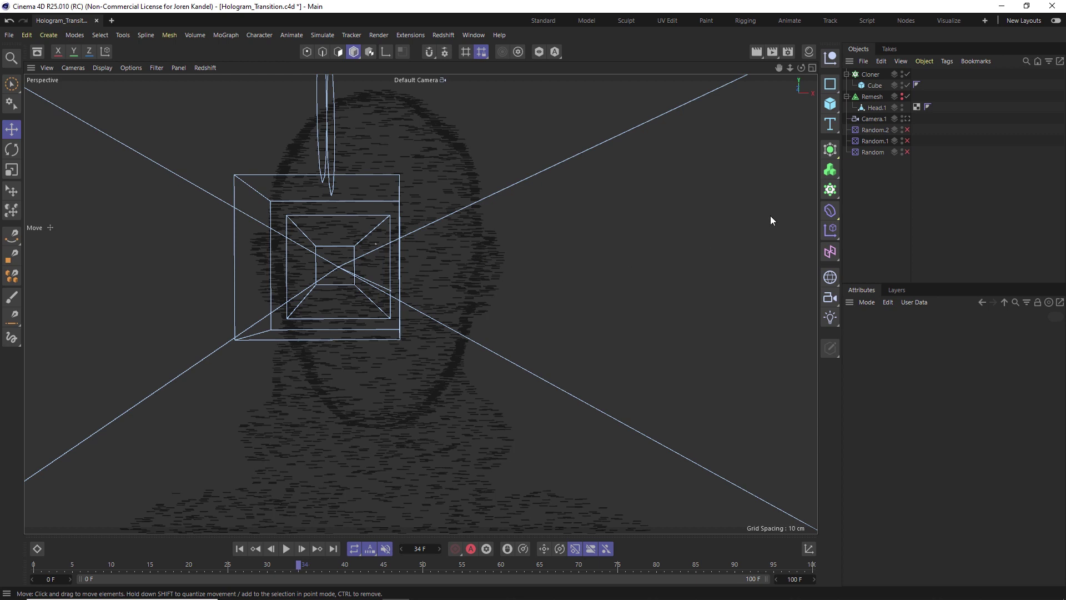
Add a MoGraph Random effector and assign it to the Cloner's effectors.
key("shift+c")
type("r")
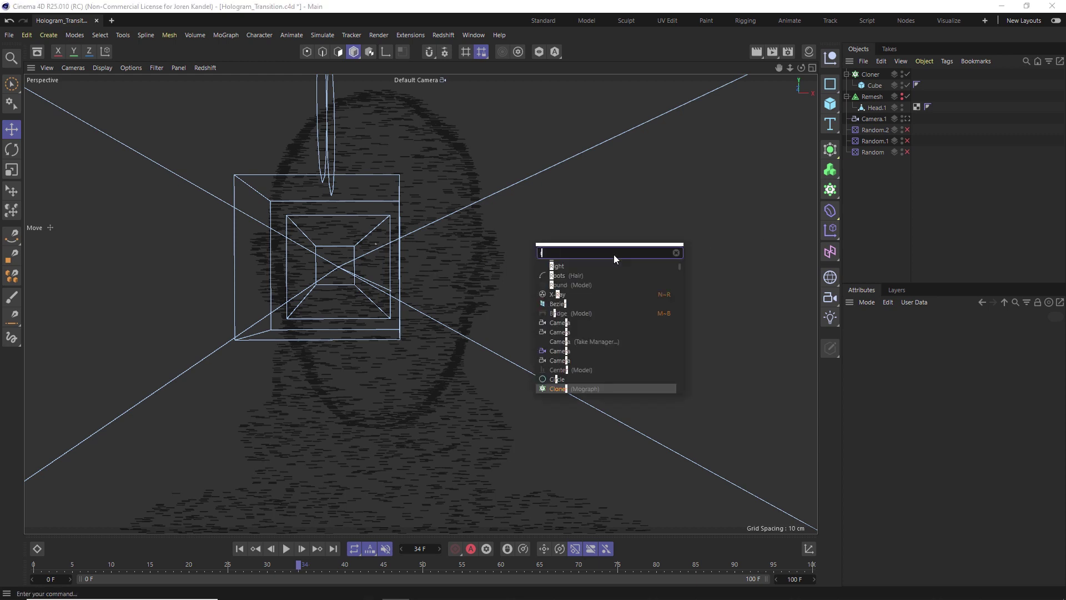
type("andom")
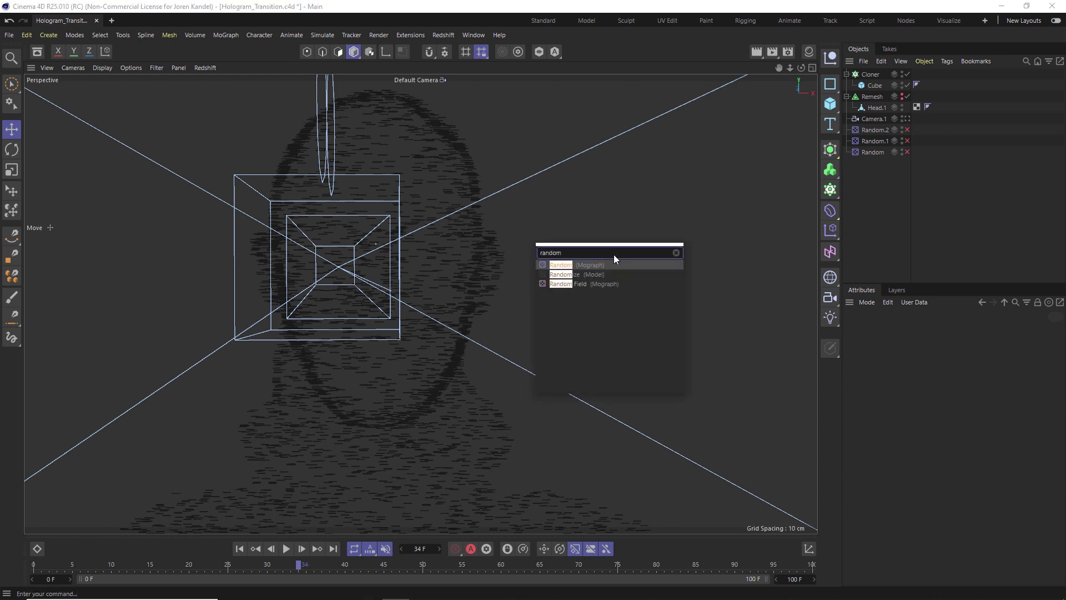
key("Return")
left_click(871, 85)
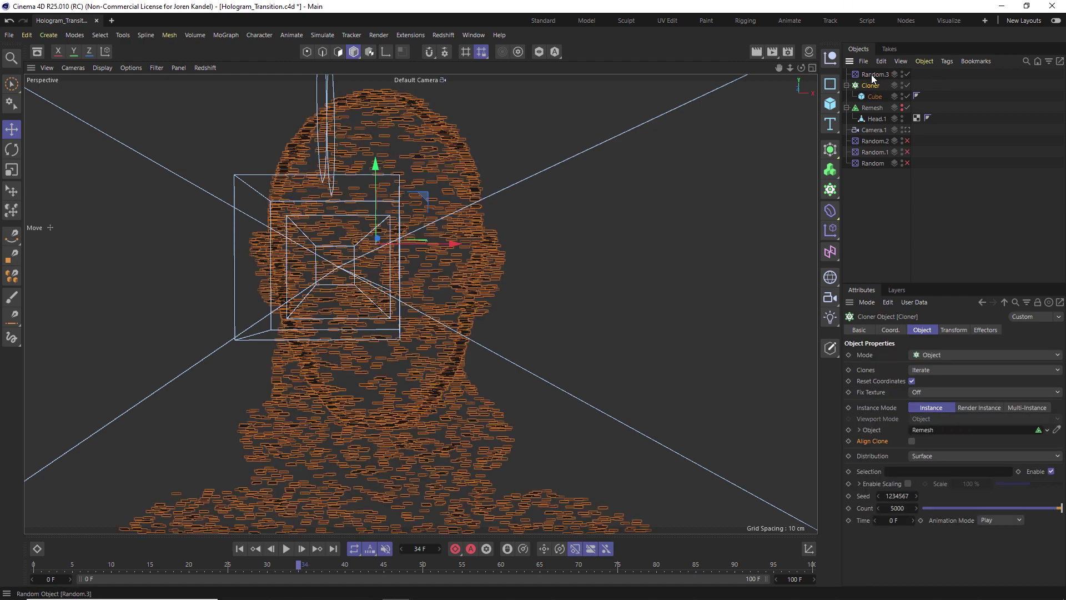
left_click(985, 330)
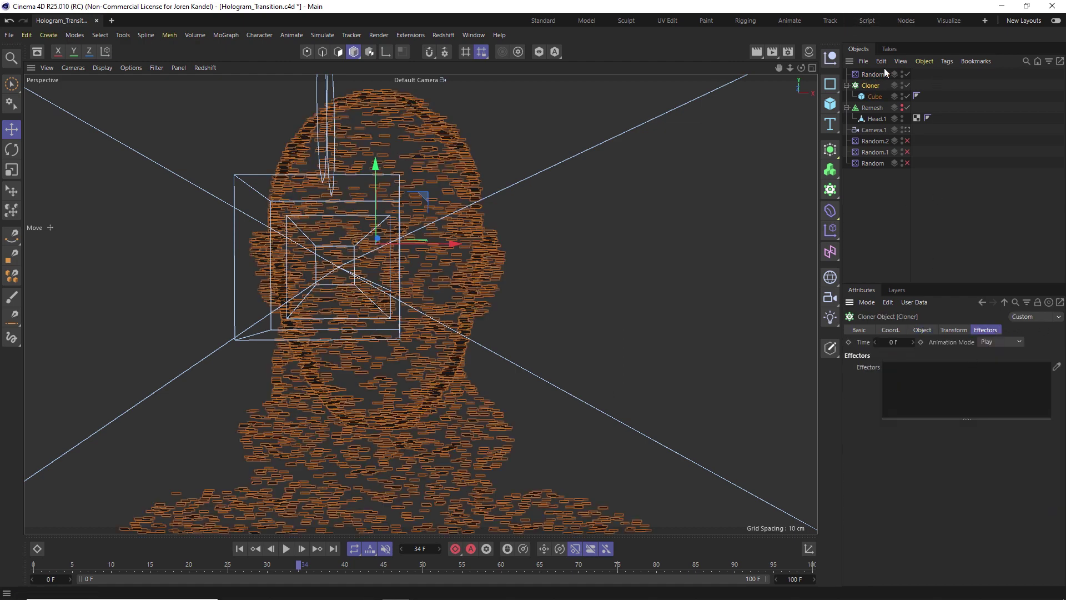
left_click_drag(871, 75, 914, 363)
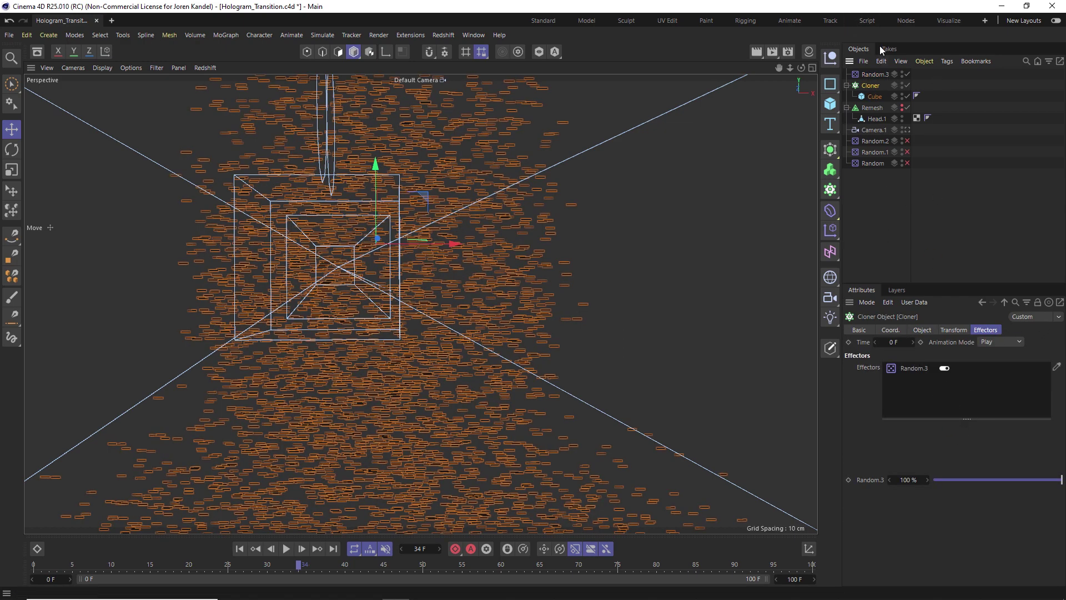
Set the new Random effector's position offset to 35 cm in X and 0 cm in Y and Z.
left_click(875, 74)
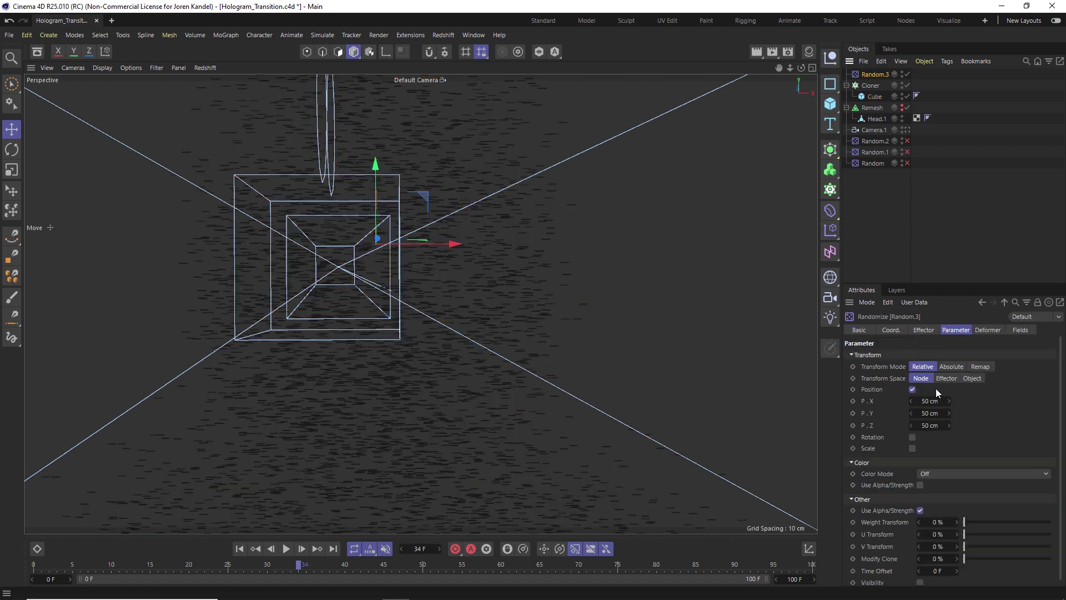
left_click_drag(943, 282, 942, 198)
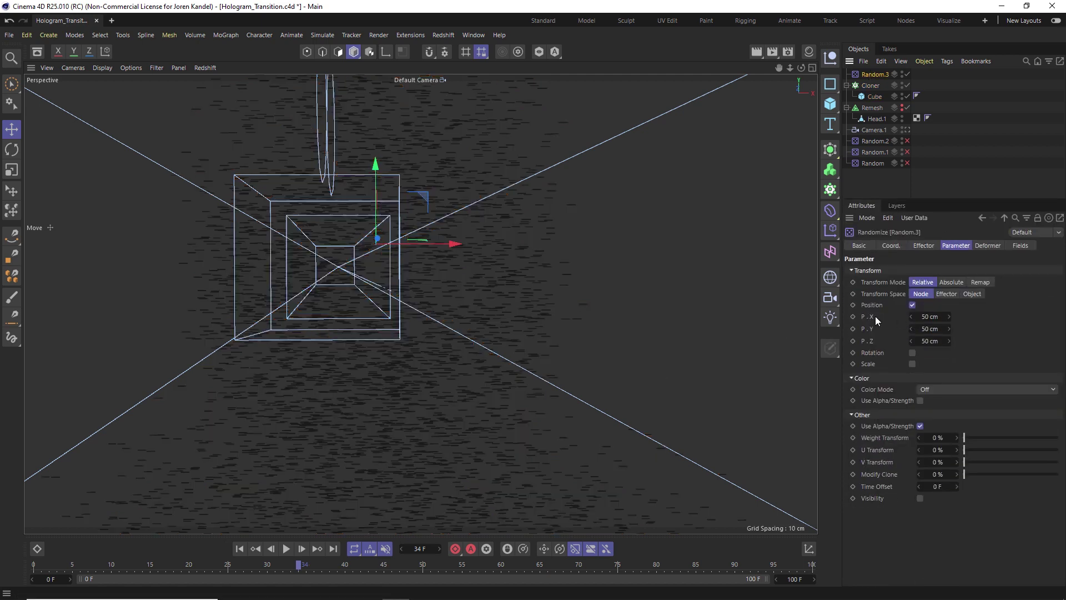
left_click(930, 317)
key("BackSpace")
type("35")
key("Tab")
type("0")
key("Tab")
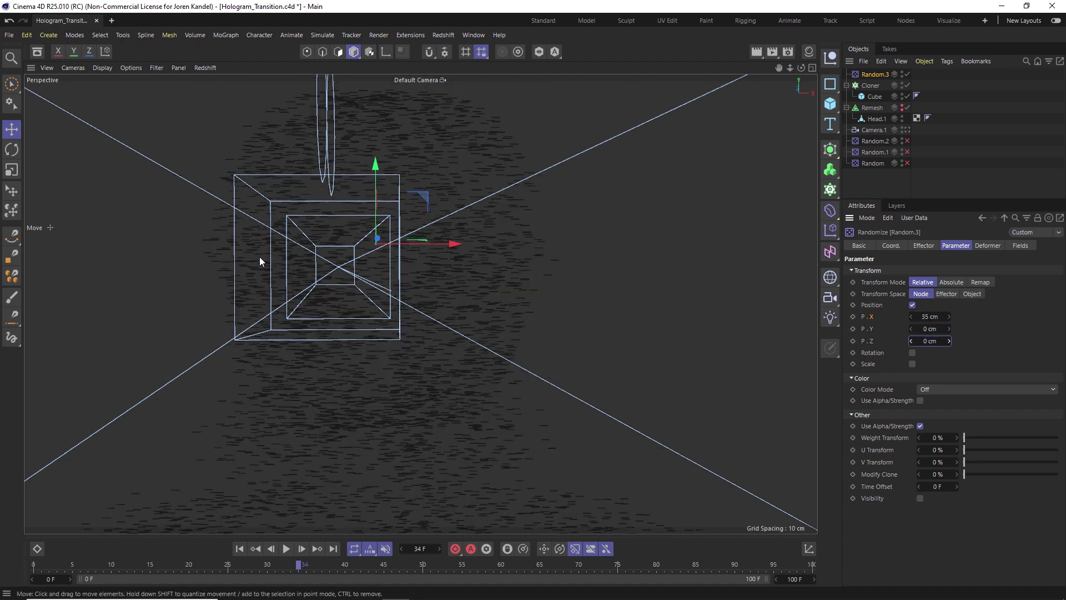
Set the effector's Random Mode to Turbulence and scrub the timeline to preview the motion.
left_click(924, 246)
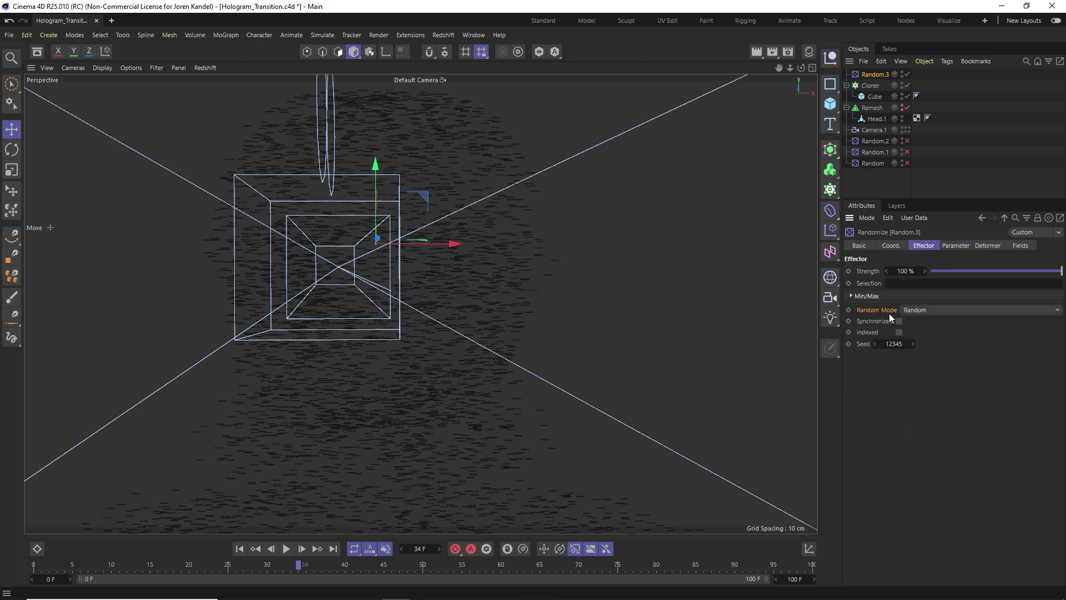
left_click(927, 309)
left_click(928, 358)
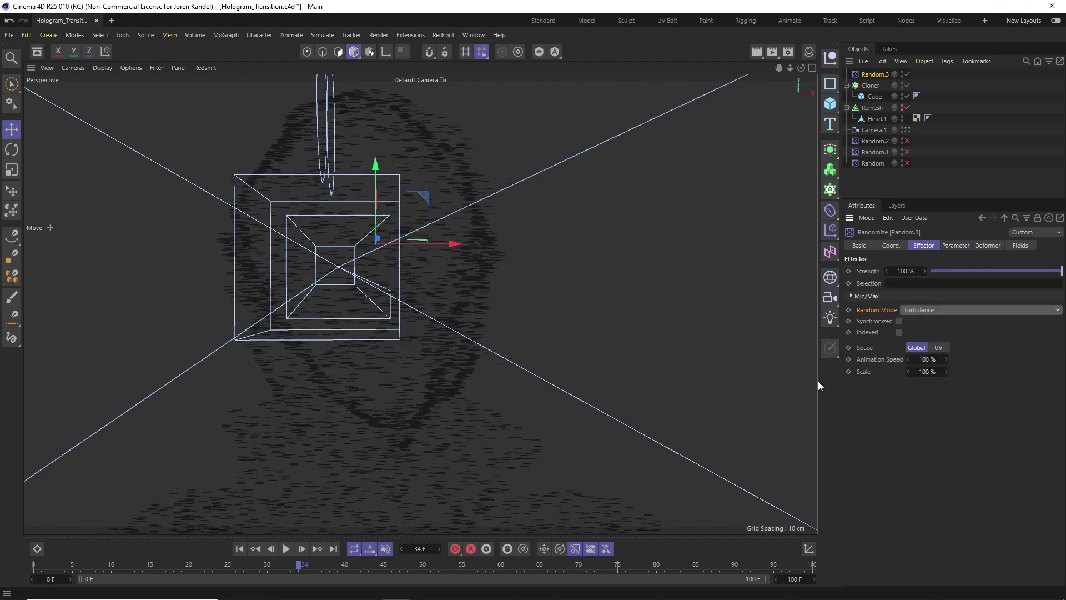
left_click_drag(143, 567, 656, 567)
left_click_drag(459, 576, 428, 562)
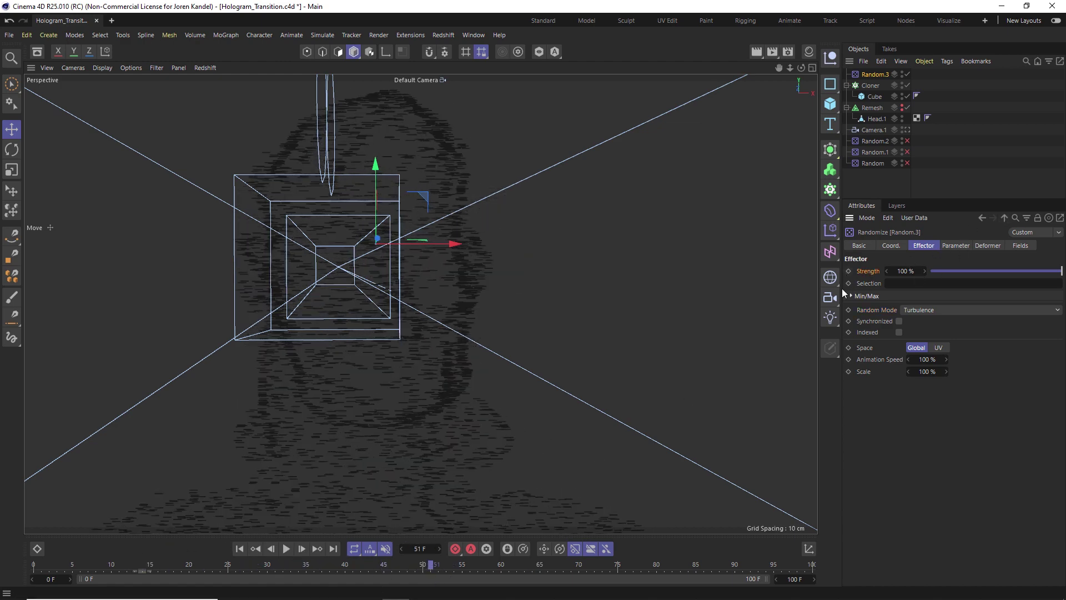
Keyframe the Random effector's Strength at 100 % on frame 5 and at 0 % on frame 52.
left_click(74, 567)
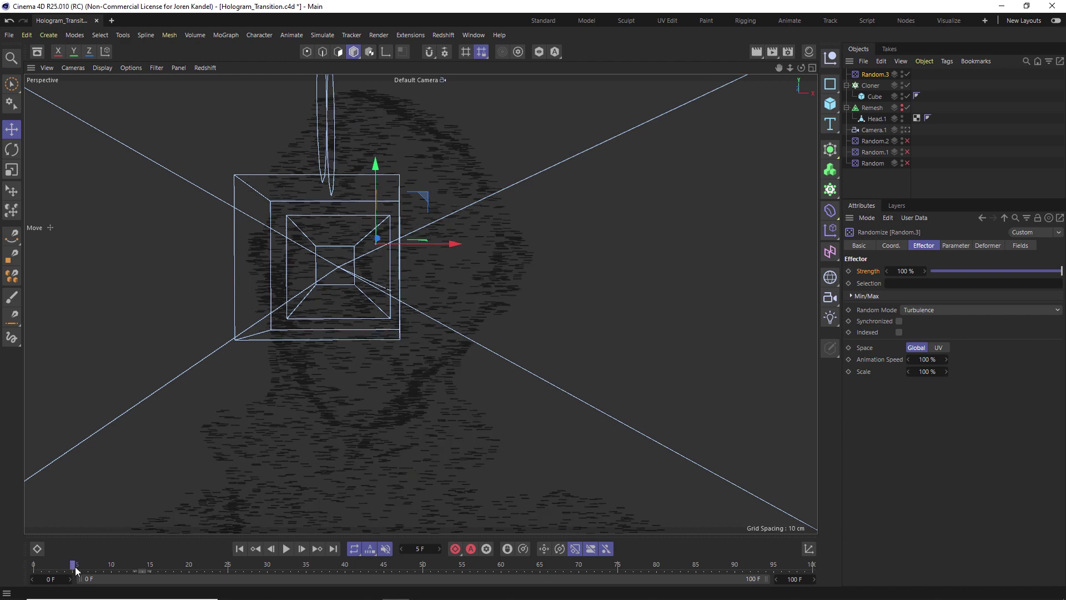
left_click(849, 271)
left_click_drag(383, 568, 439, 563)
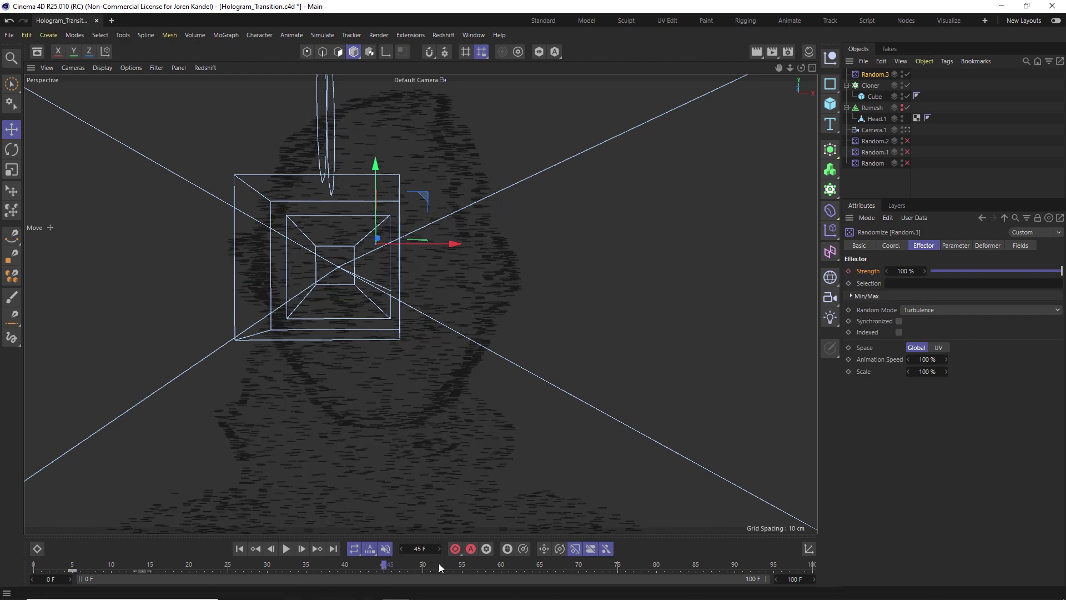
left_click_drag(1016, 272, 941, 271)
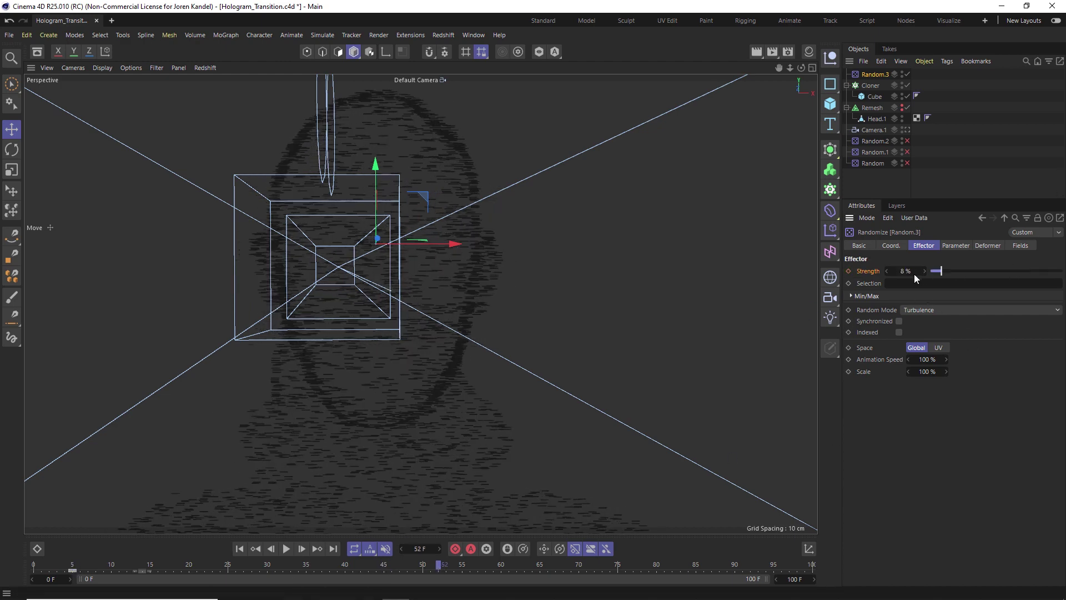
left_click(849, 272)
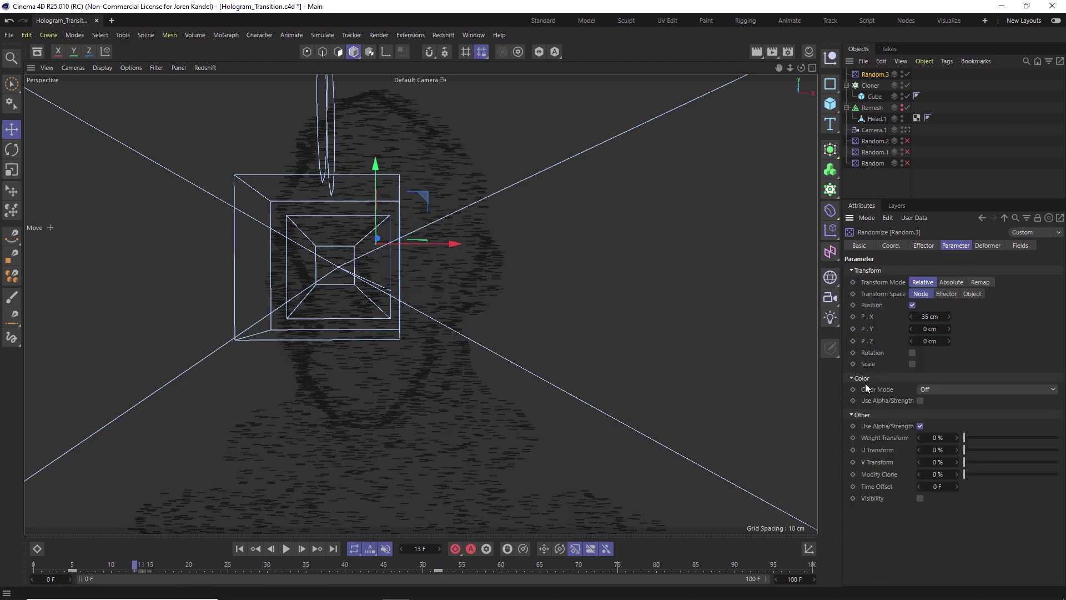
Enable Scale on the Random effector, set its X scale to 10, and scrub through the animation.
left_click(912, 364)
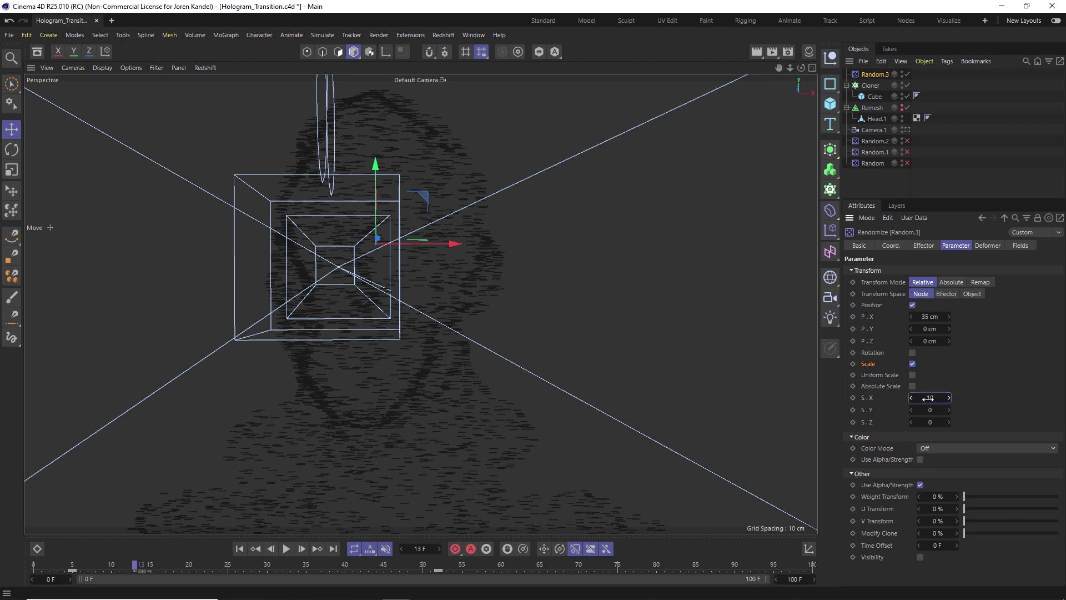
key("Return")
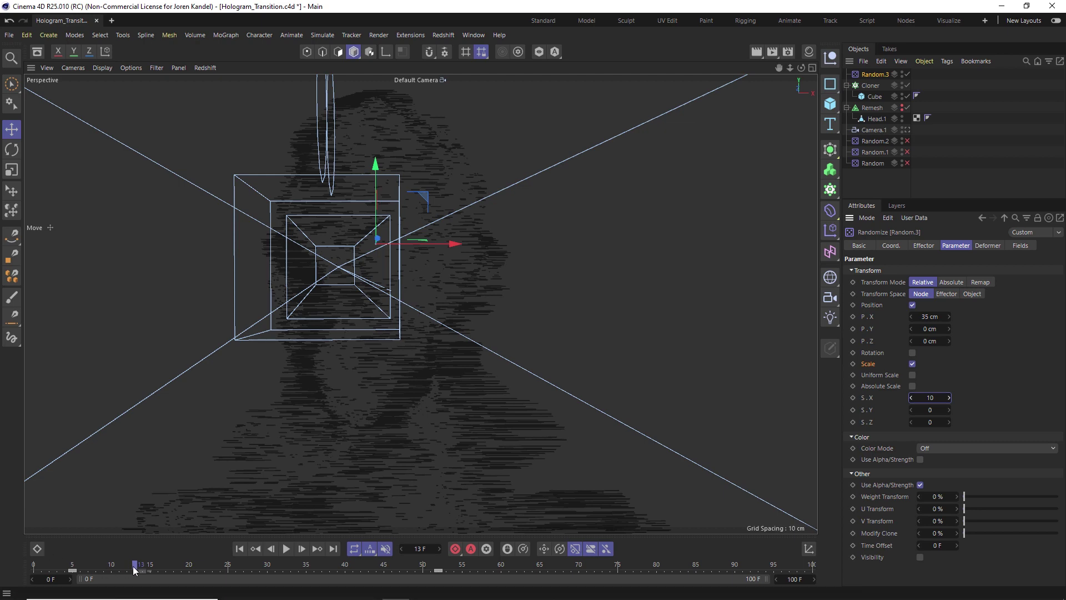
left_click_drag(133, 565, 158, 565)
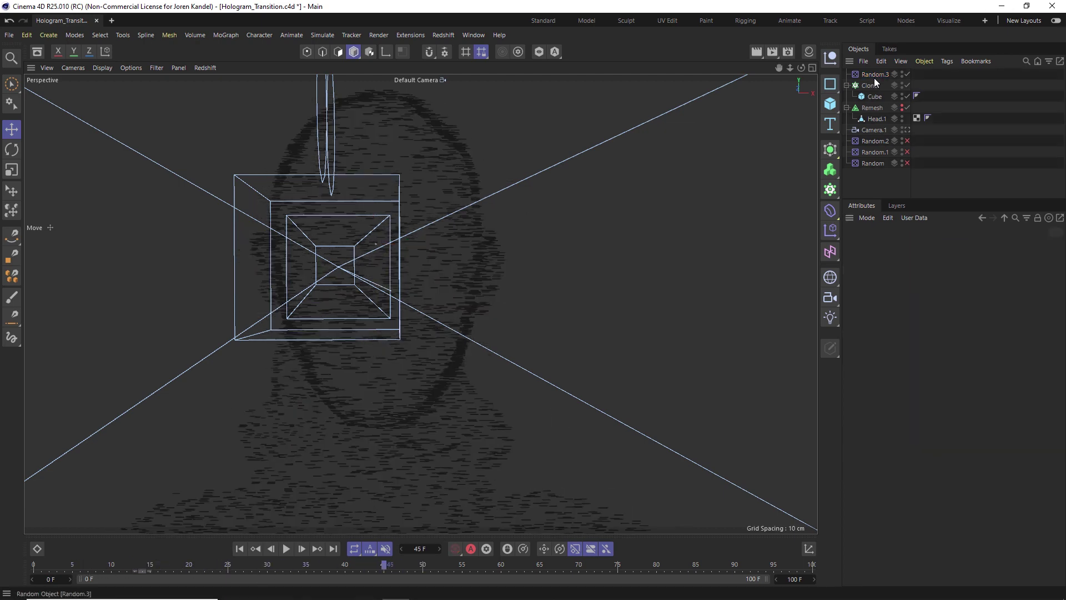
Duplicate the Random.3 effector and add the copy to the Cloner's effectors.
left_click_drag(877, 71, 878, 71, "ctrl")
left_click(867, 95)
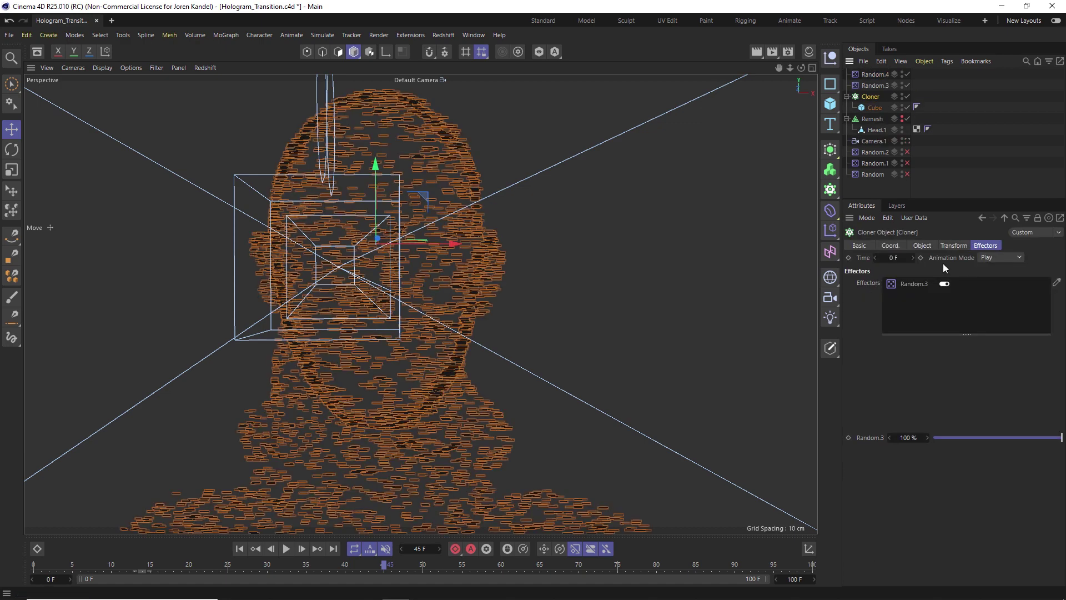
left_click_drag(912, 302, 913, 303)
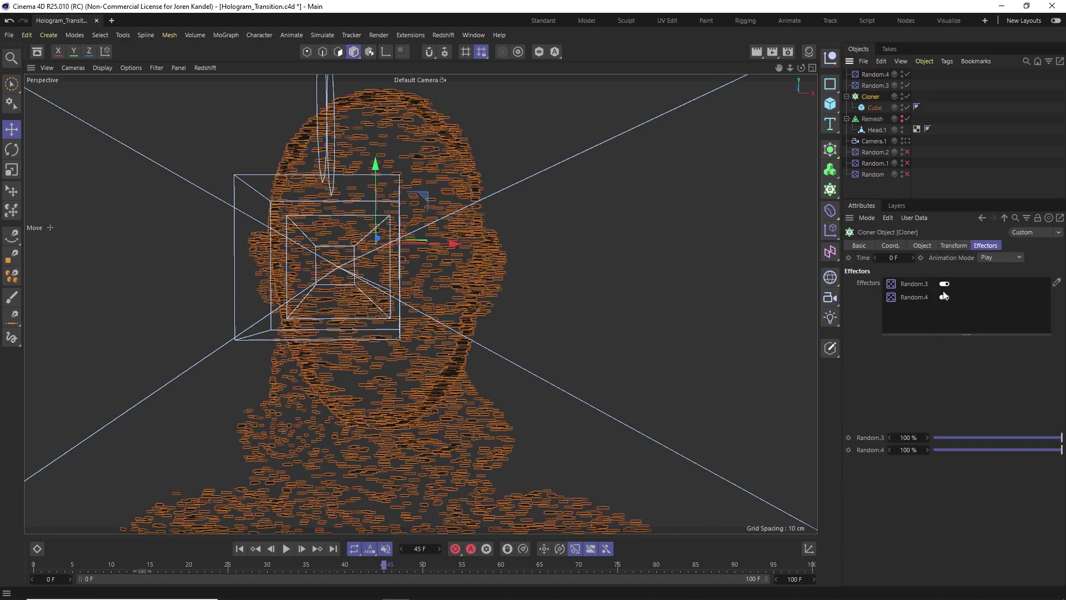
Change the duplicated Random effector's Random Mode to Noise.
left_click(875, 73)
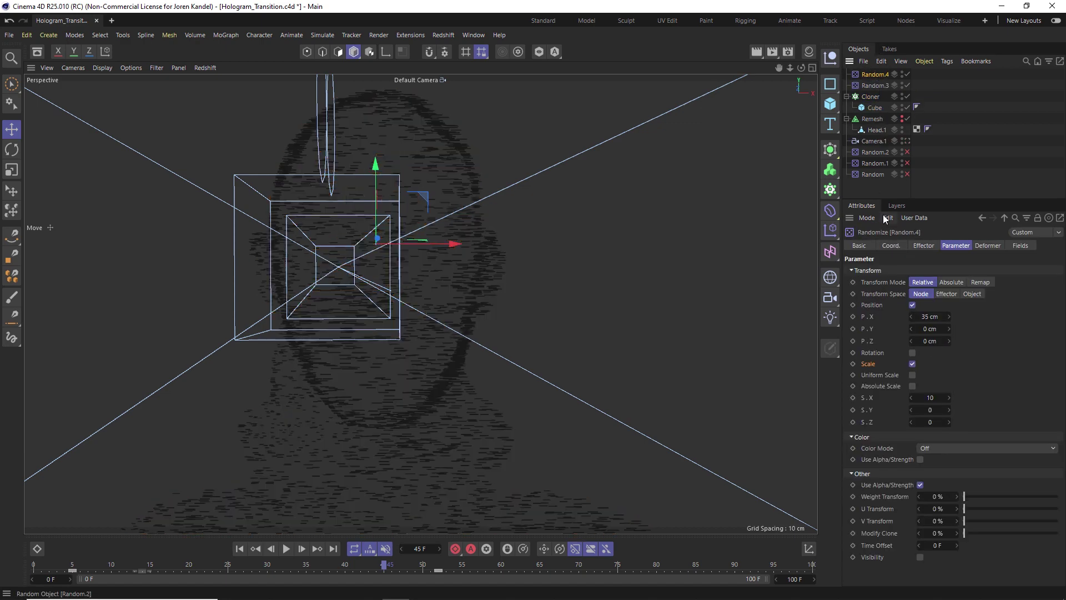
left_click(923, 245)
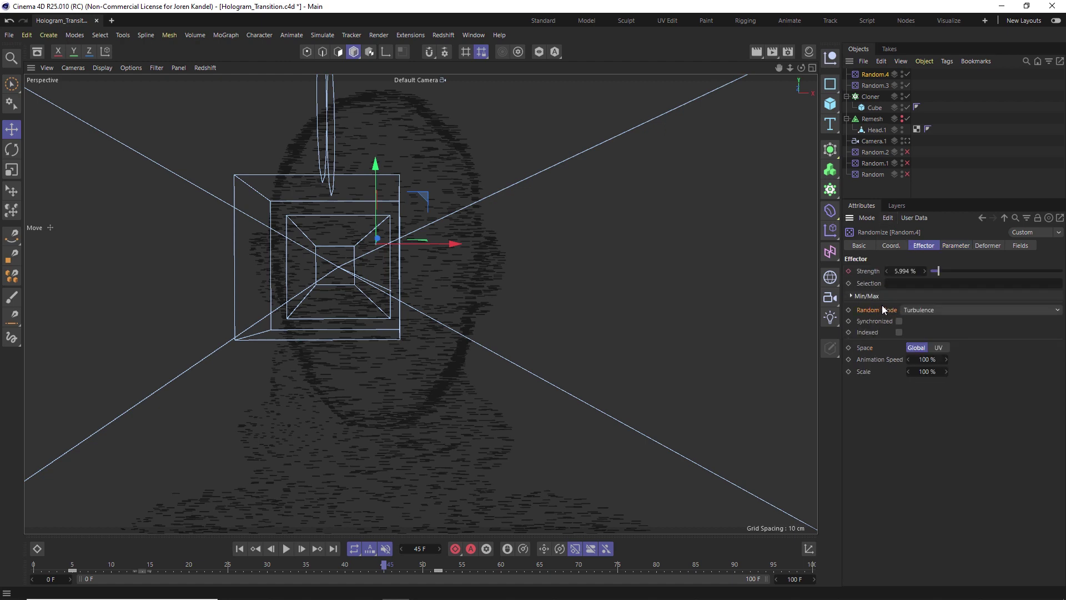
left_click(910, 309)
left_click(922, 347)
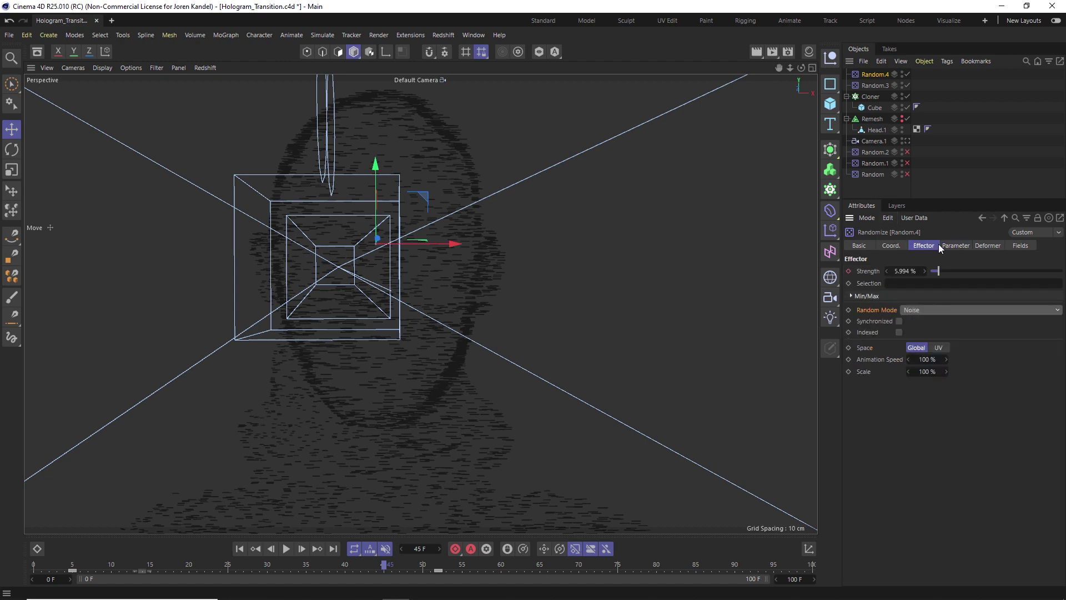
Review the Random.4 effector's parameters, scrub to frame 24, and render a preview of the active view.
left_click(947, 244)
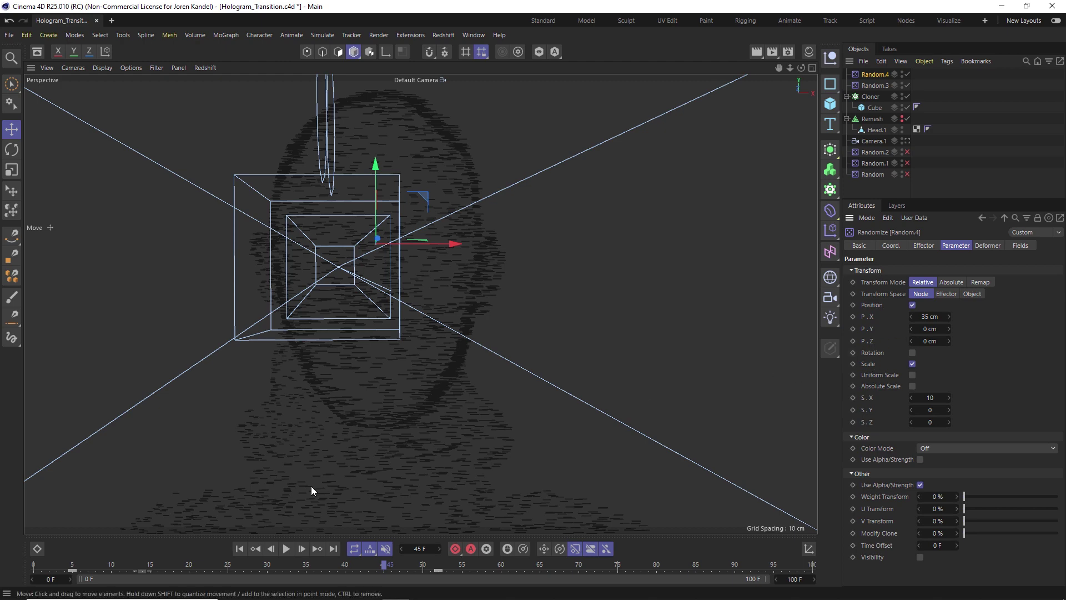
mouse_move(172, 562)
left_mouse_down()
mouse_move(211, 563)
mouse_move(62, 565)
mouse_move(286, 578)
mouse_move(407, 571)
mouse_move(61, 568)
mouse_move(220, 572)
left_mouse_up()
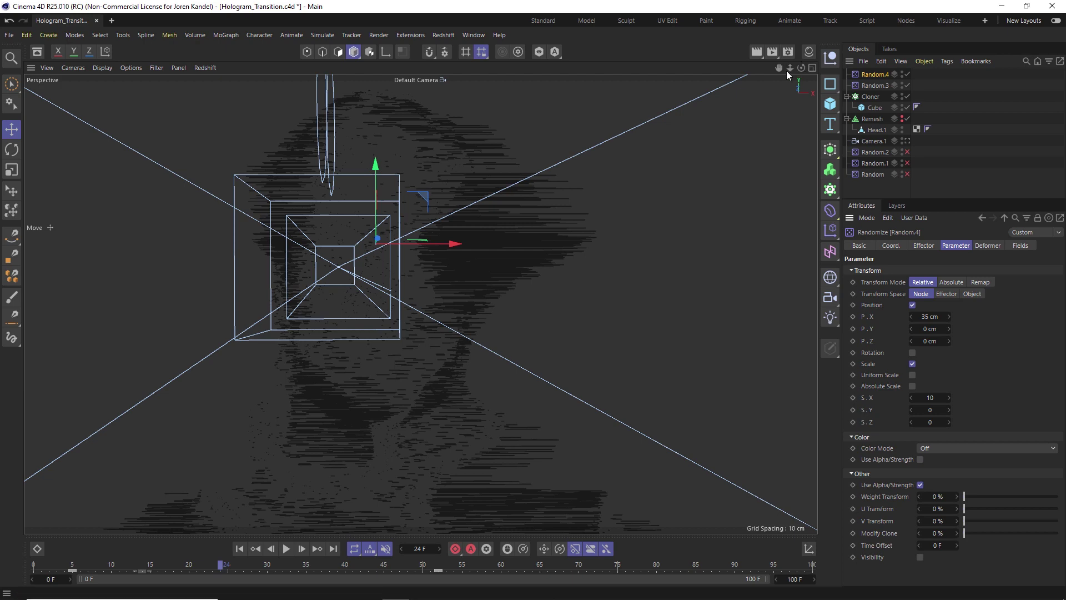
left_click(756, 52)
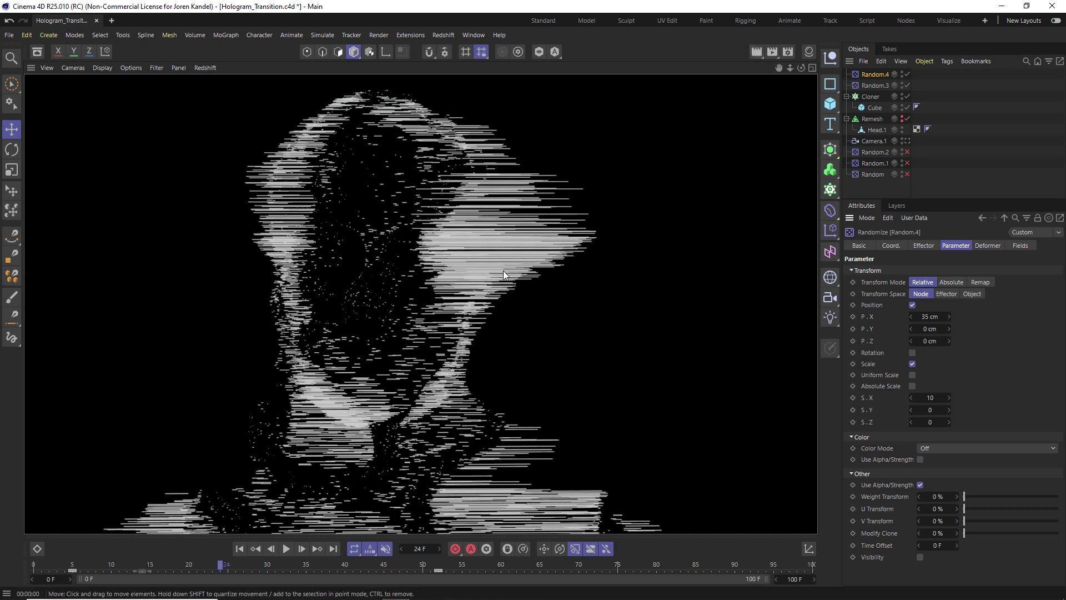
left_click(503, 271)
Show the Material Manager and assign the Mat.5 material to the Cube.
left_click(478, 36)
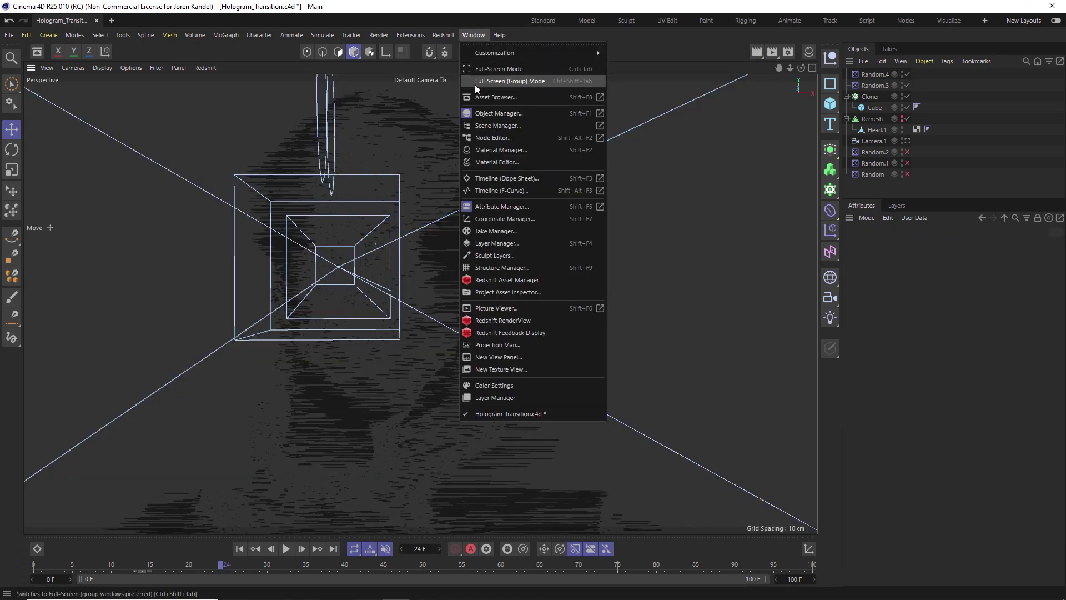
left_click(500, 148)
left_click_drag(659, 105, 876, 109)
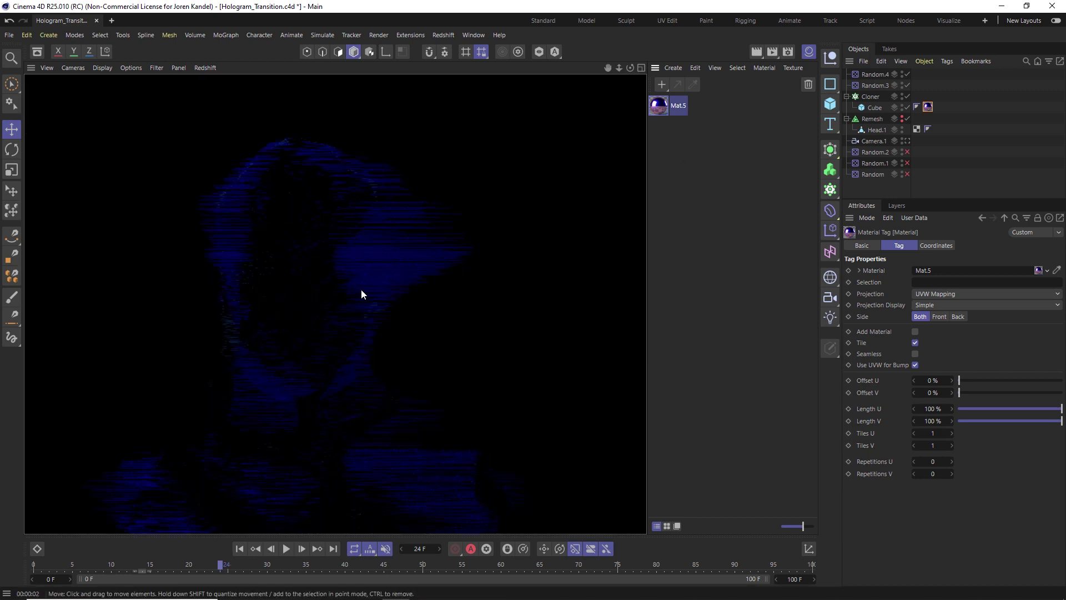
Create a new material, disable its Color channel, and remove the Default Specular layer from its Reflectance.
double_click(668, 152)
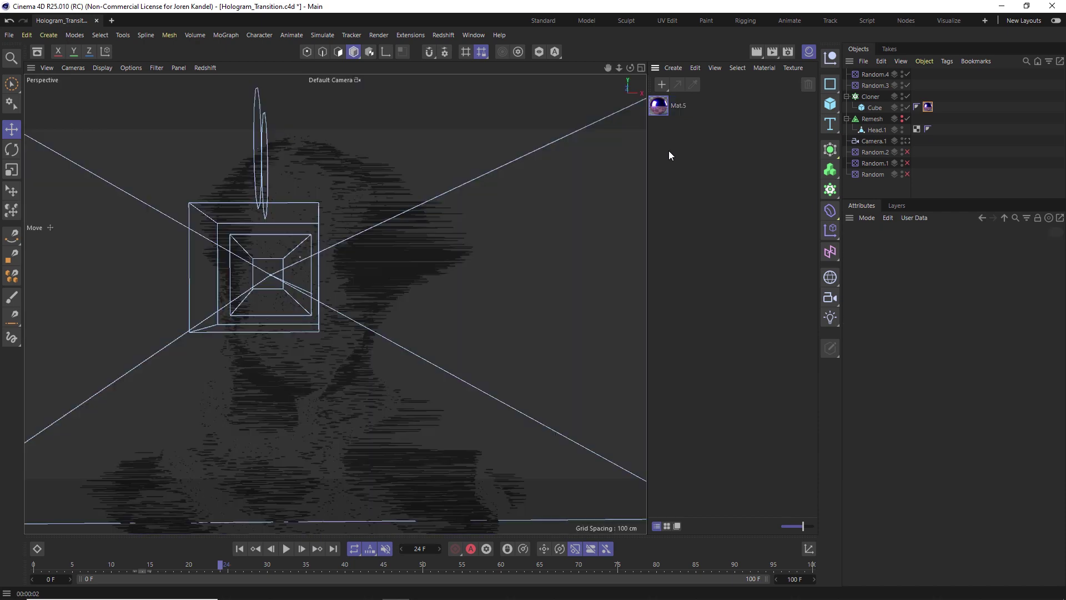
double_click(666, 106)
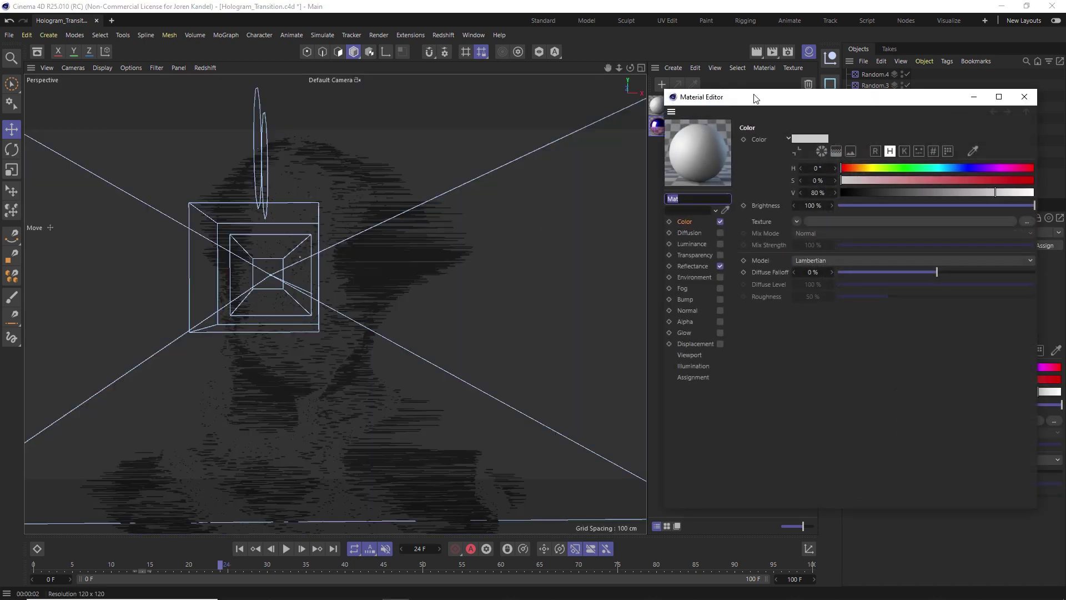
left_click_drag(715, 97, 139, 42)
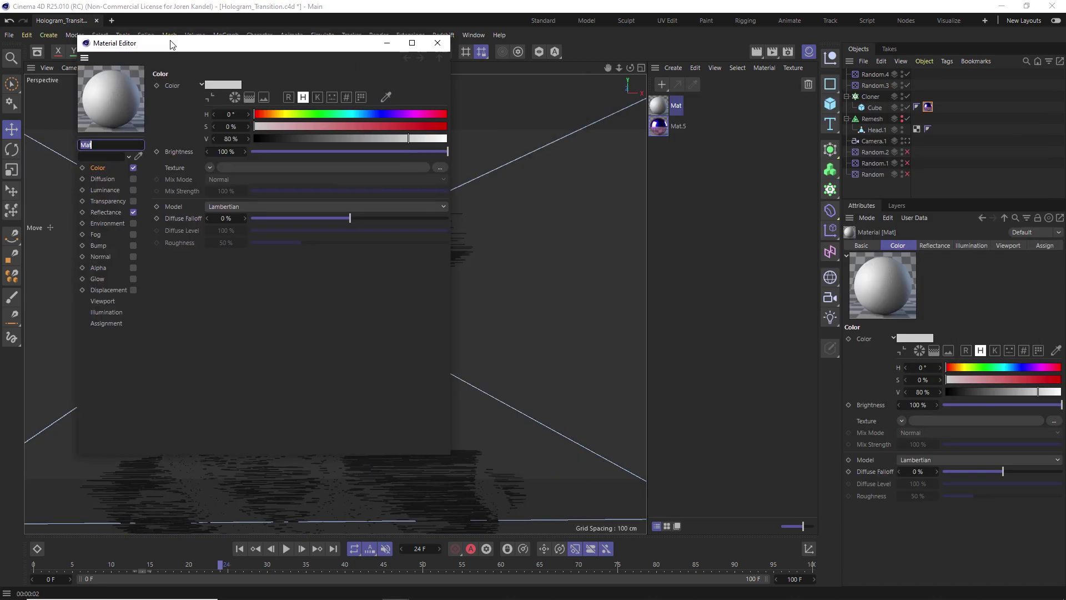
left_click(133, 167)
left_click(115, 212)
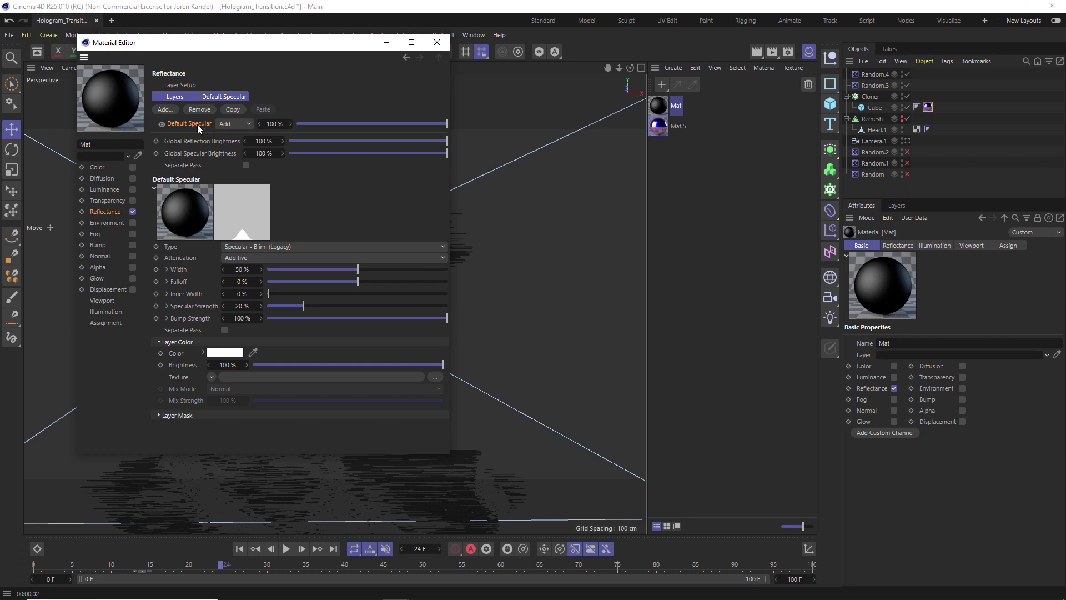
left_click(200, 110)
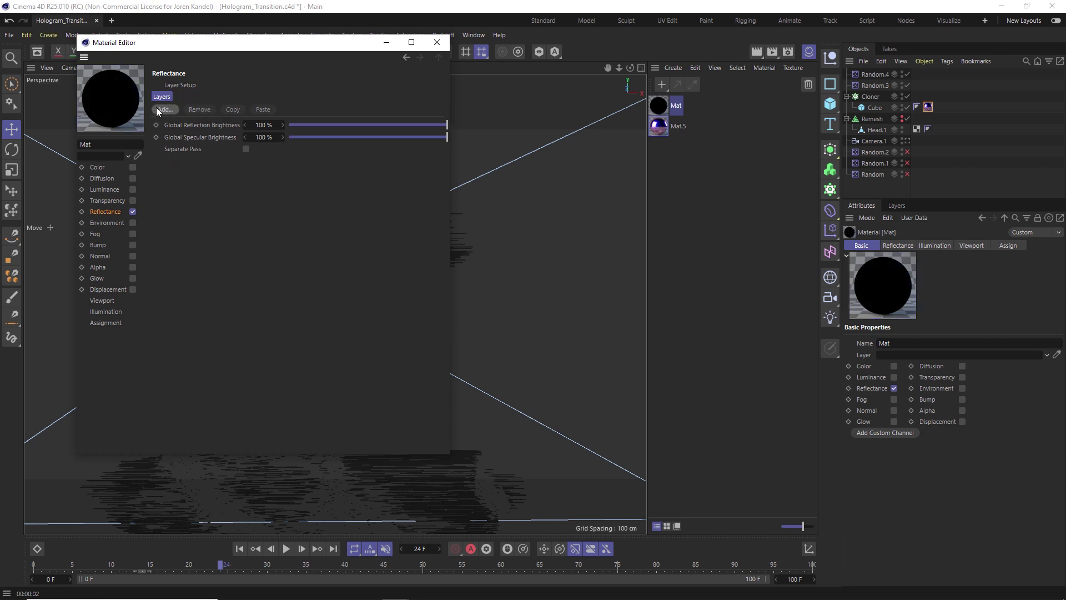
Add three GGX layers to the new material's Reflectance channel.
left_click_drag(203, 44, 302, 76)
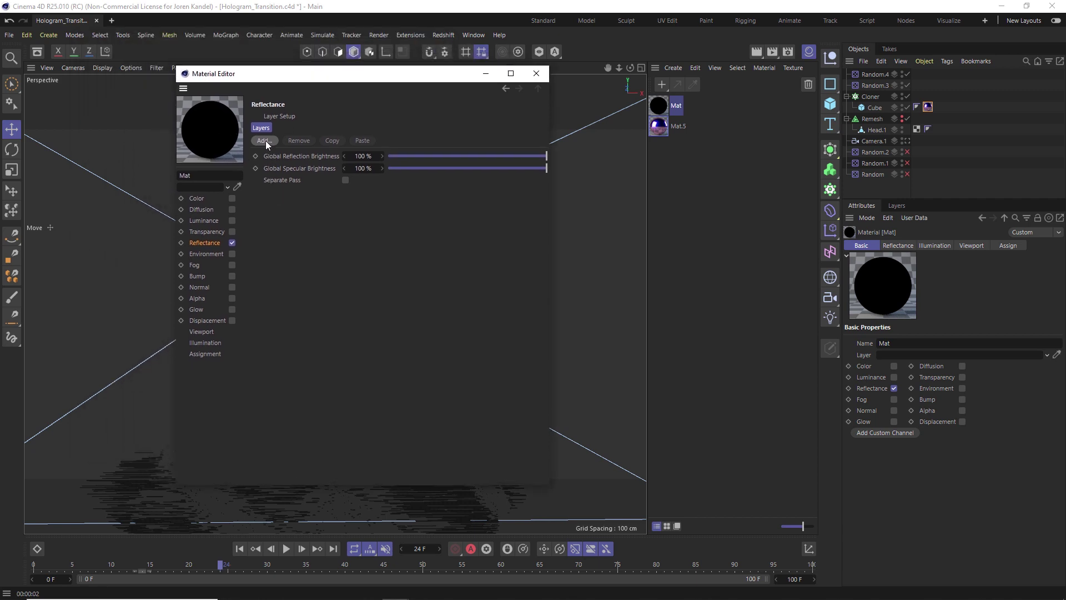
left_click(266, 141)
left_click(297, 168)
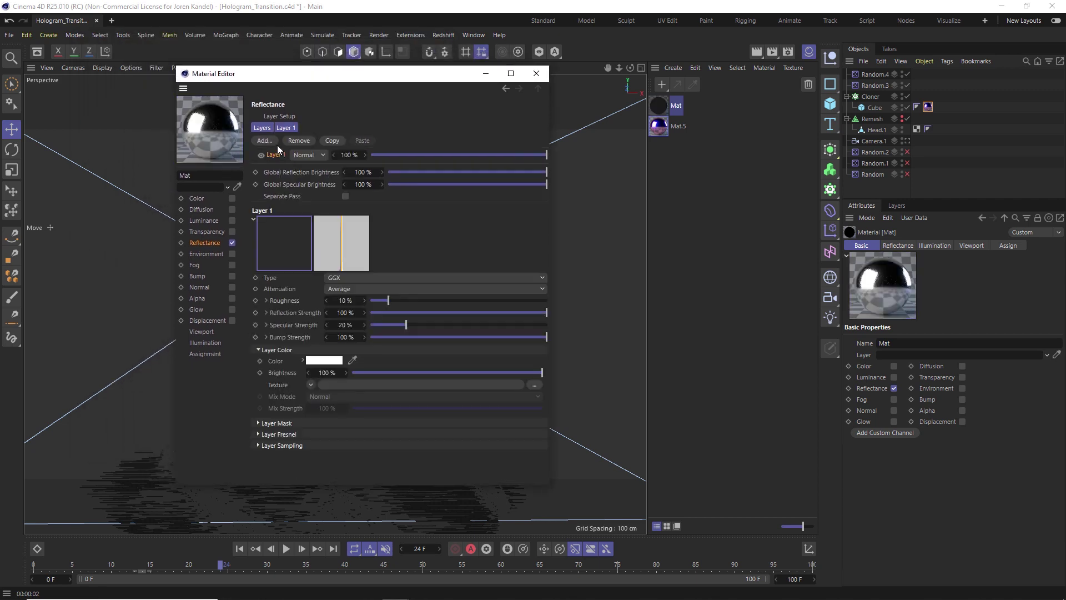
left_click(269, 141)
left_click(299, 171)
left_click(266, 141)
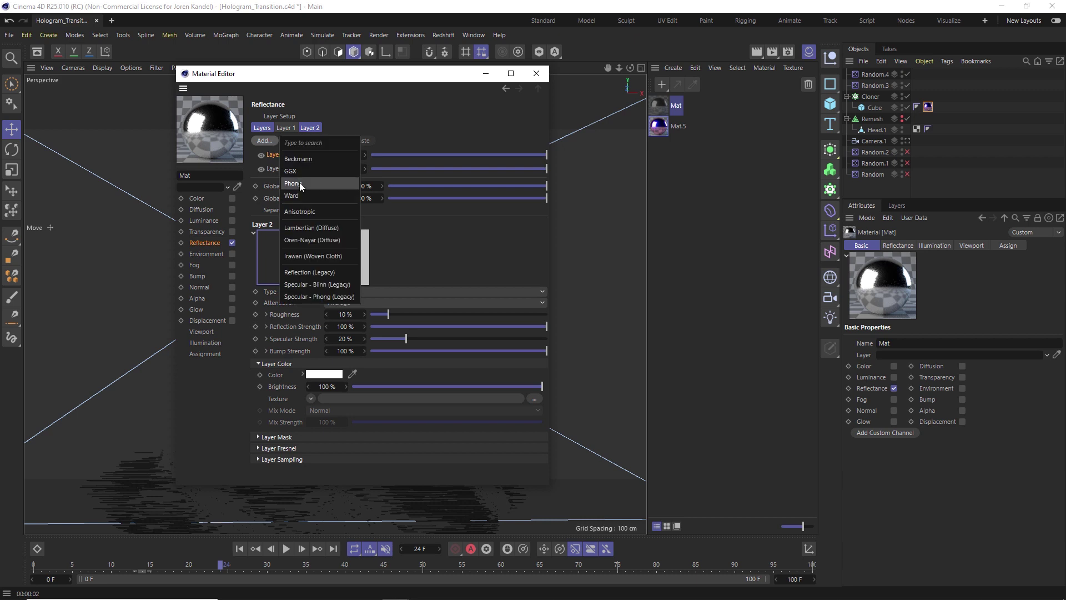
left_click(302, 171)
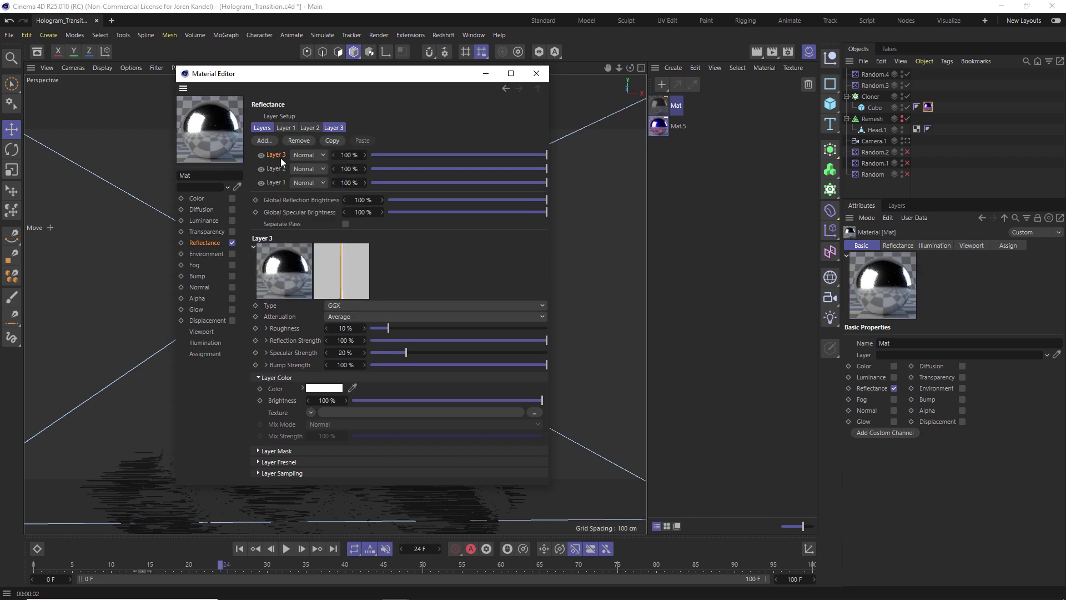
Rename reflectance Layer 3 to R, Layer 2 to G, and Layer 1 to B.
double_click(281, 155)
type("R")
left_click(278, 167)
double_click(279, 167)
type("G")
left_click(276, 181)
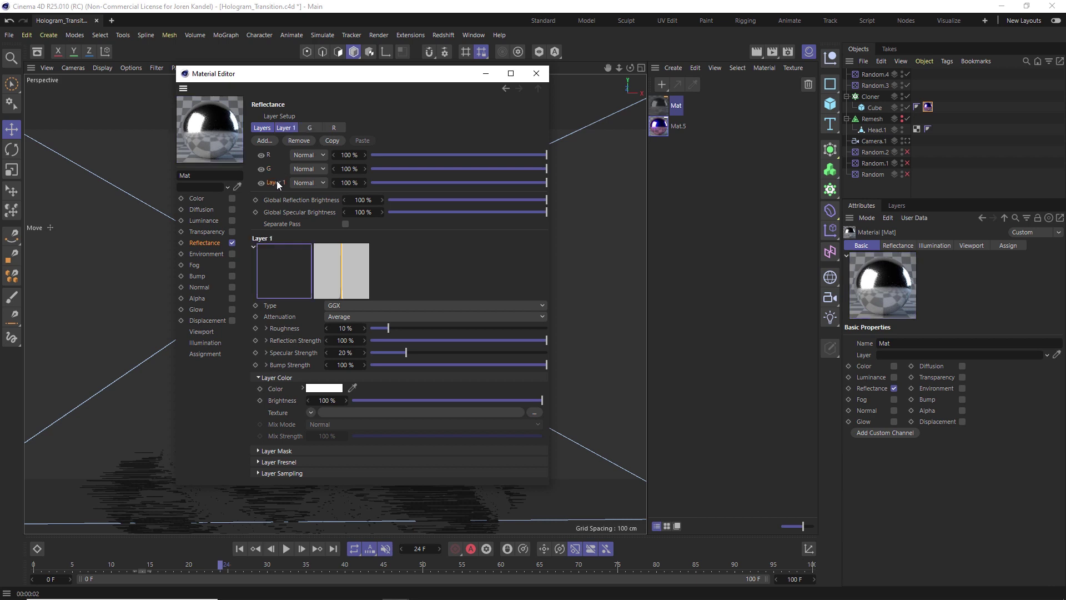
double_click(276, 181)
type("B")
key("Return")
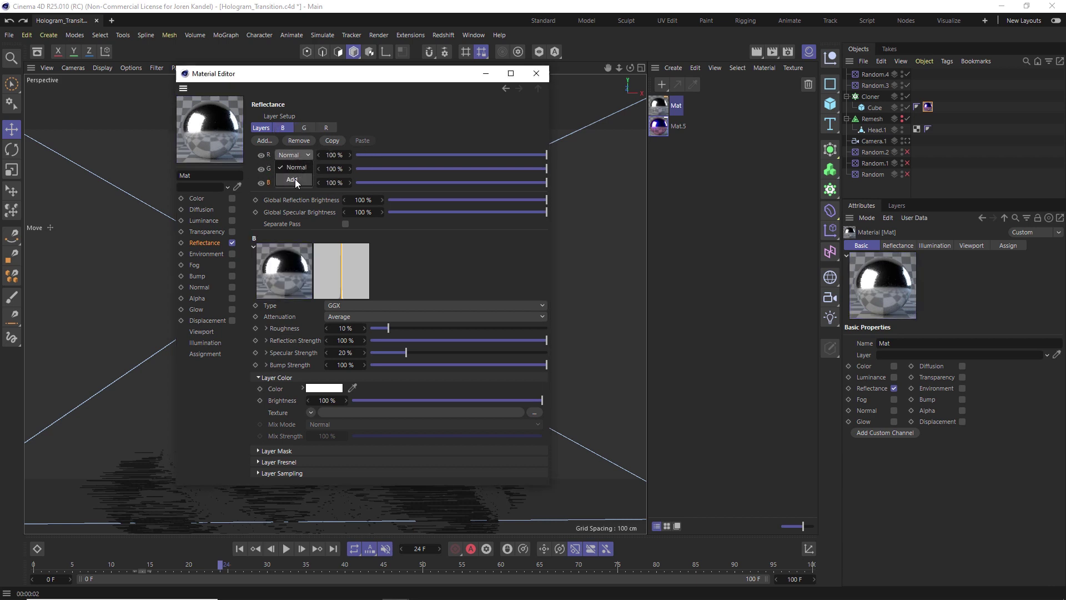
Set the blend mode of the R and G reflectance layers to Add.
left_click(295, 179)
left_click(294, 169)
left_click(298, 194)
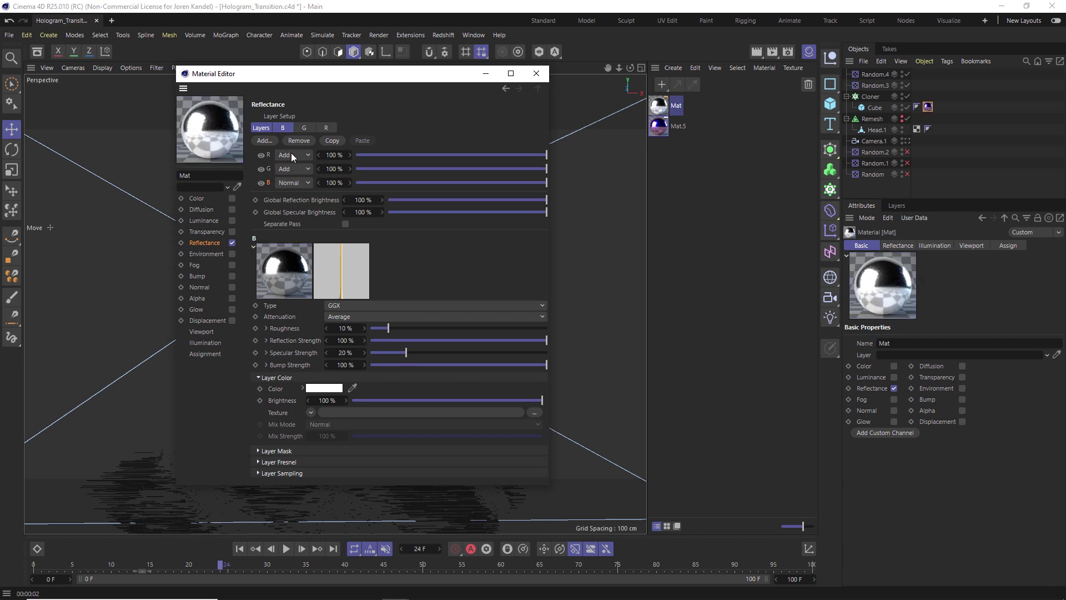
Set the R reflectance layer's color to pure red, RGB 255, 0, 0.
left_click(326, 128)
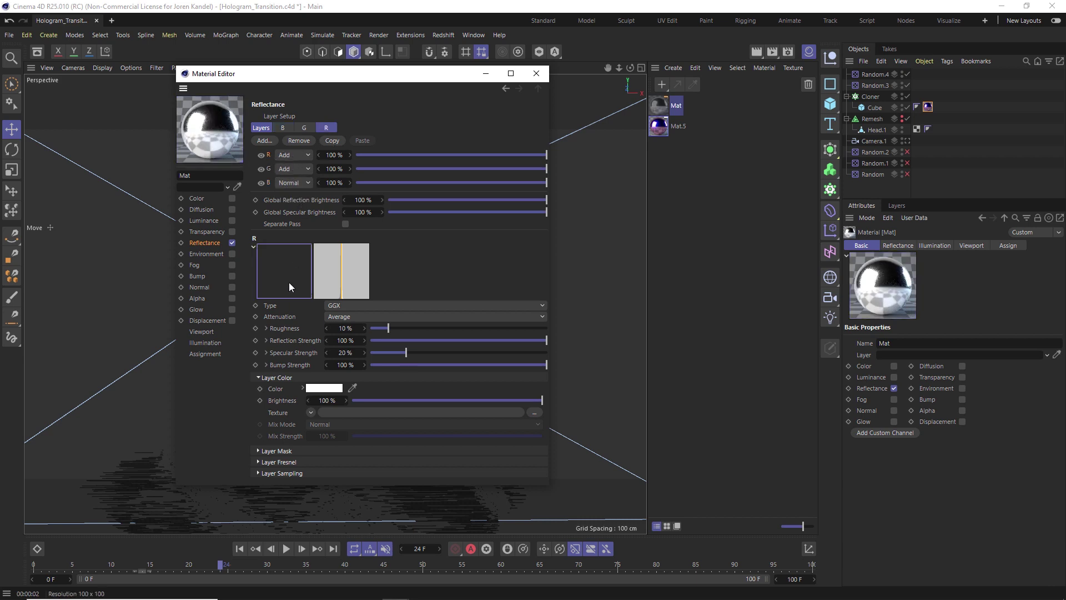
left_click(331, 391)
left_click_drag(282, 463, 296, 445)
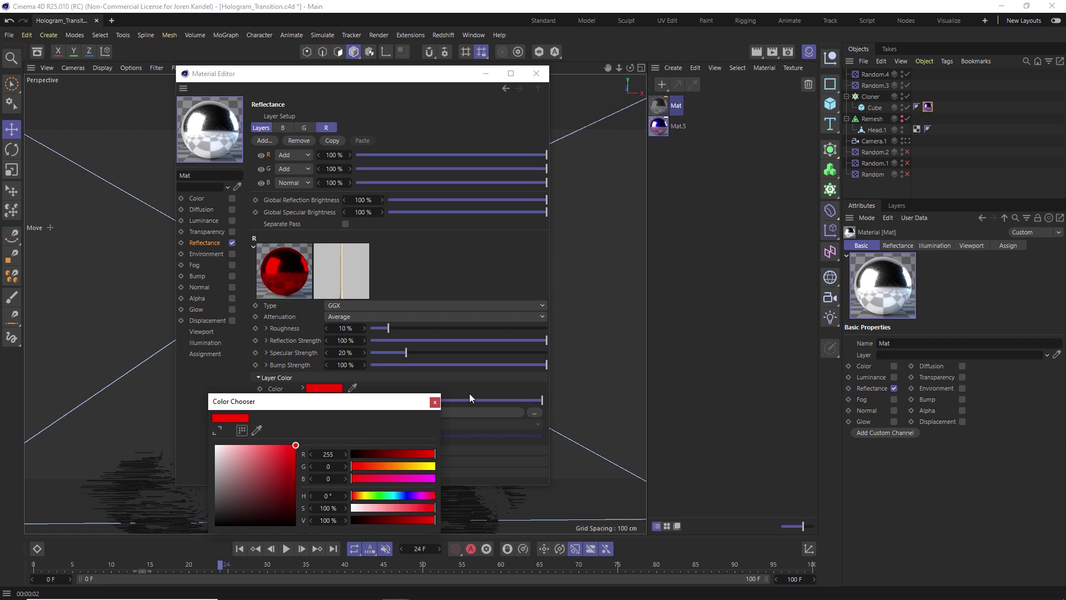
left_click(435, 401)
Set the G reflectance layer's color to a fully saturated bright green.
left_click(270, 169)
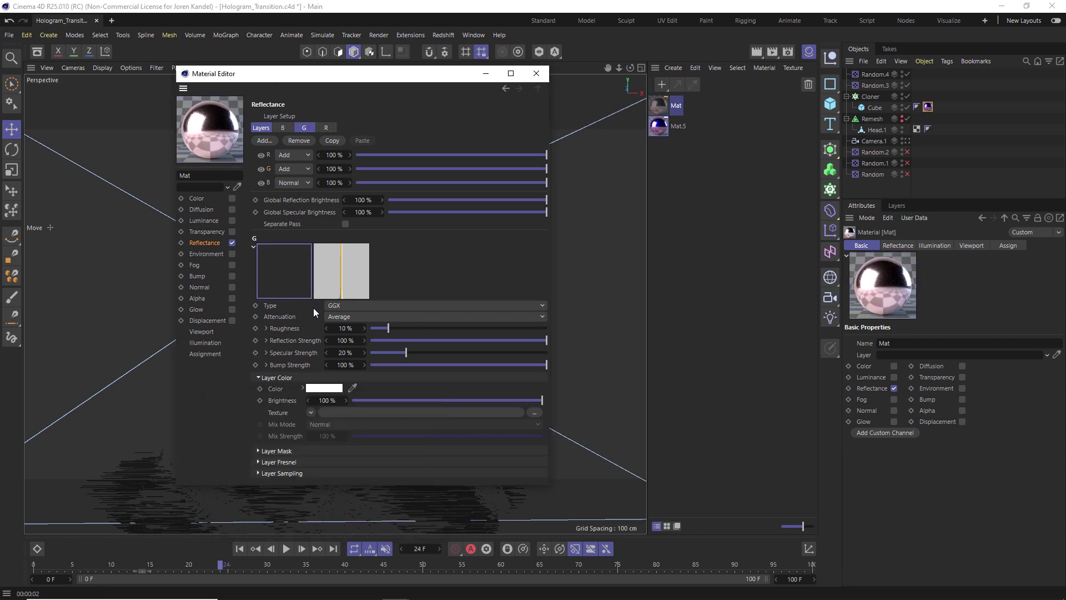
left_click(325, 389)
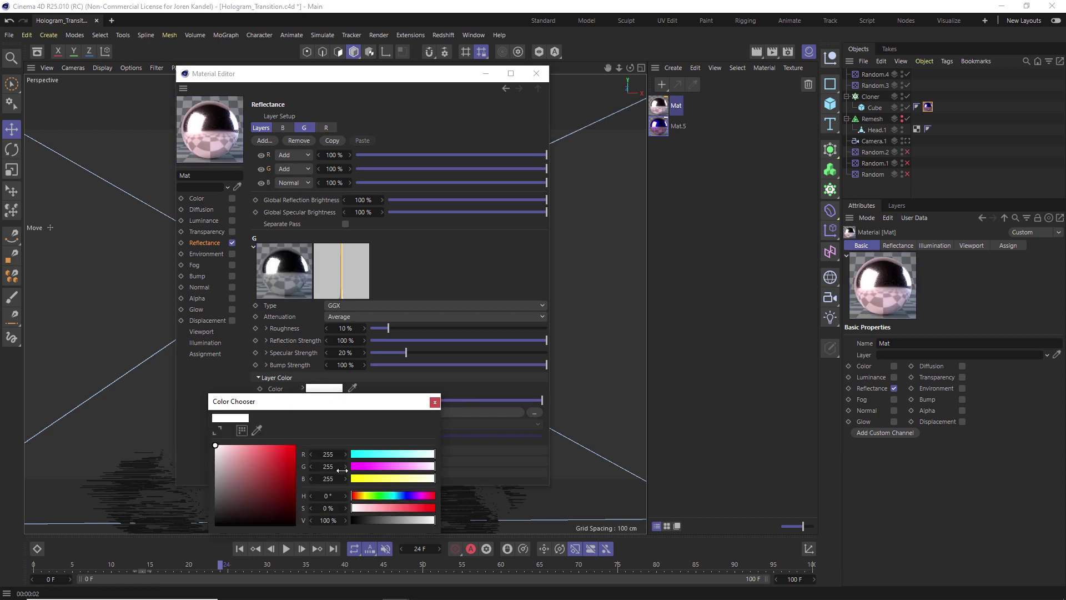
left_click(377, 495)
left_click_drag(269, 469, 296, 444)
left_click(435, 402)
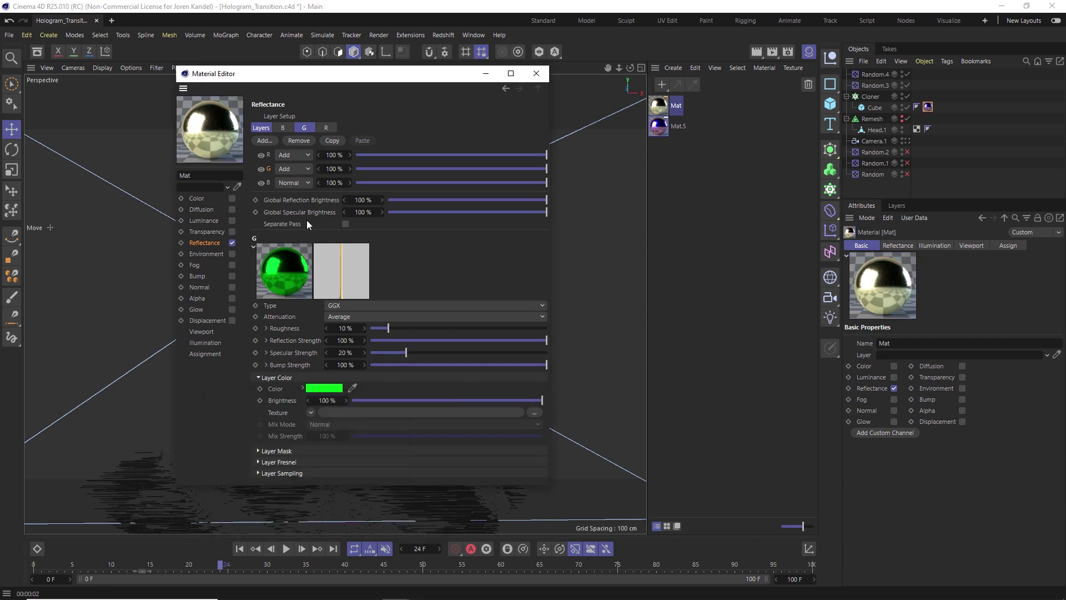
Set the B reflectance layer's color to saturated blue, RGB 0, 4, 255.
left_click(270, 183)
left_click(324, 388)
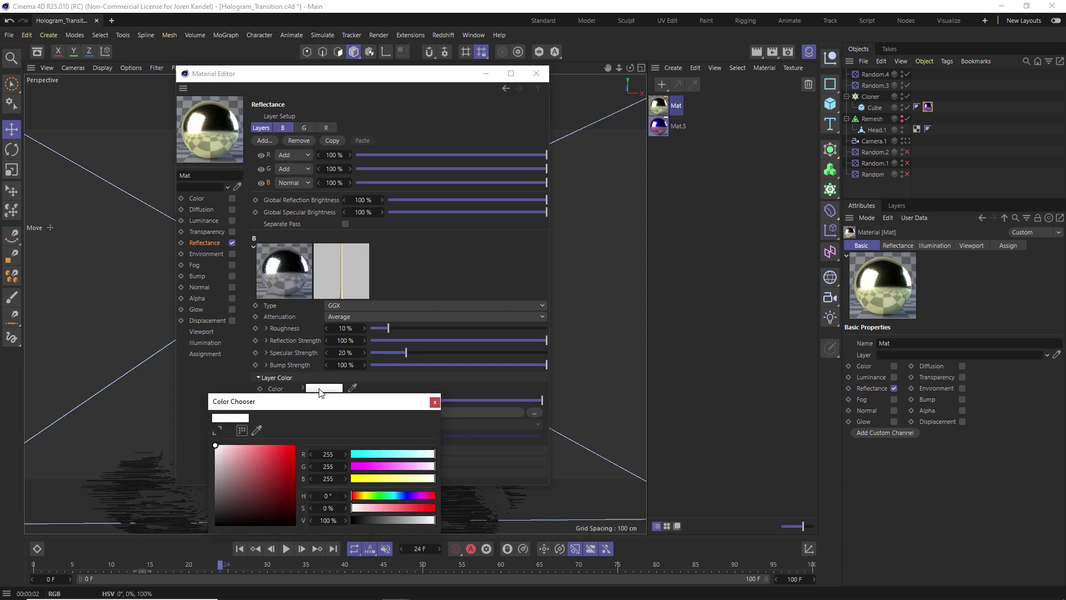
left_click(407, 496)
left_click(295, 445)
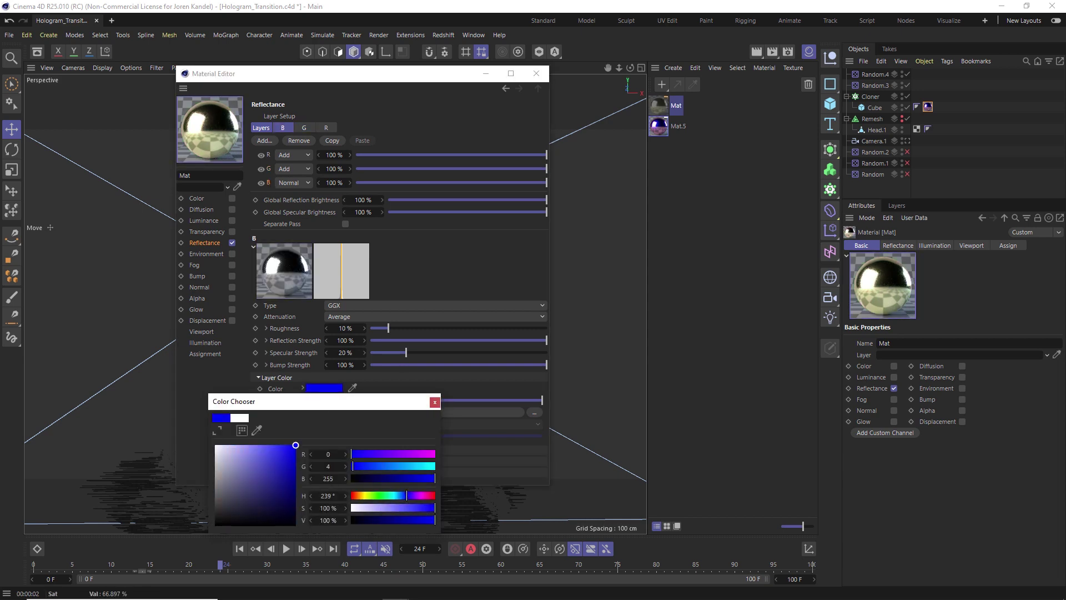
left_click(435, 403)
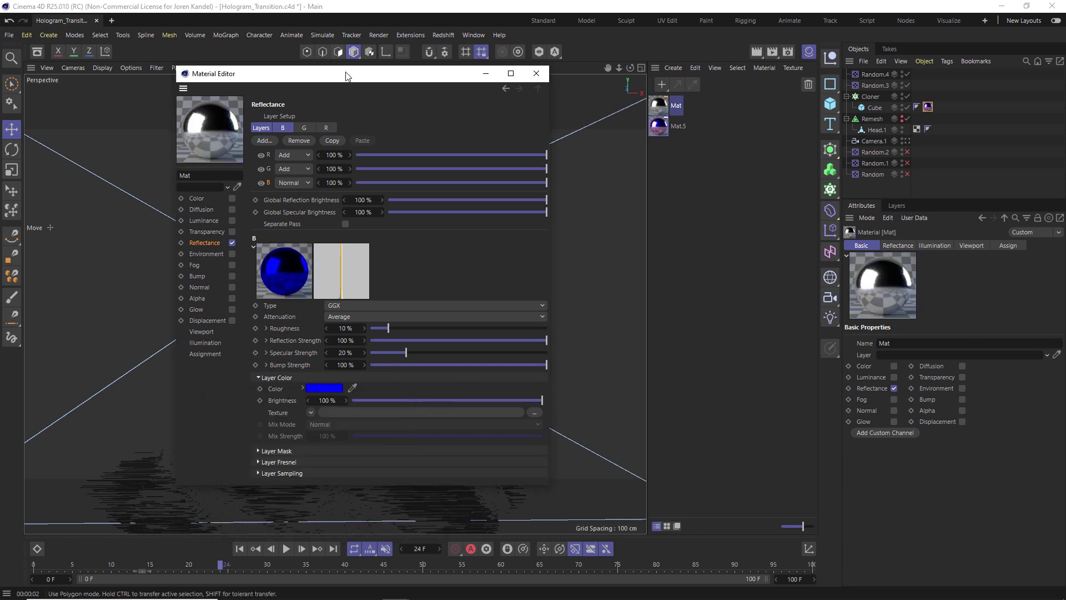
Set the G reflectance layer's Reflection Strength to 51 %.
left_click(268, 155)
left_click(271, 169)
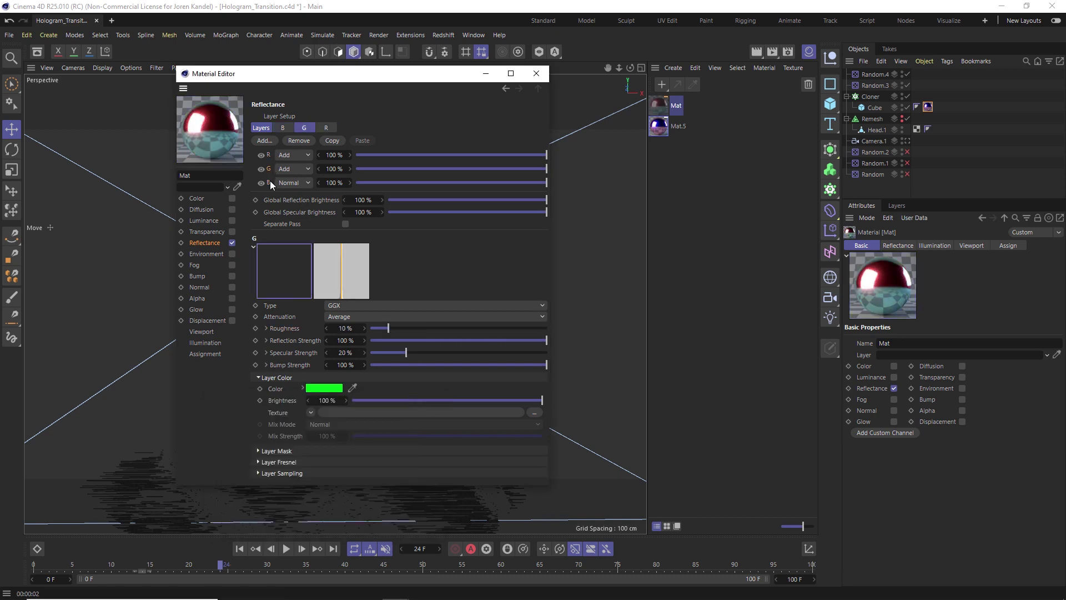
left_click(269, 182)
left_click(271, 168)
left_click(288, 332)
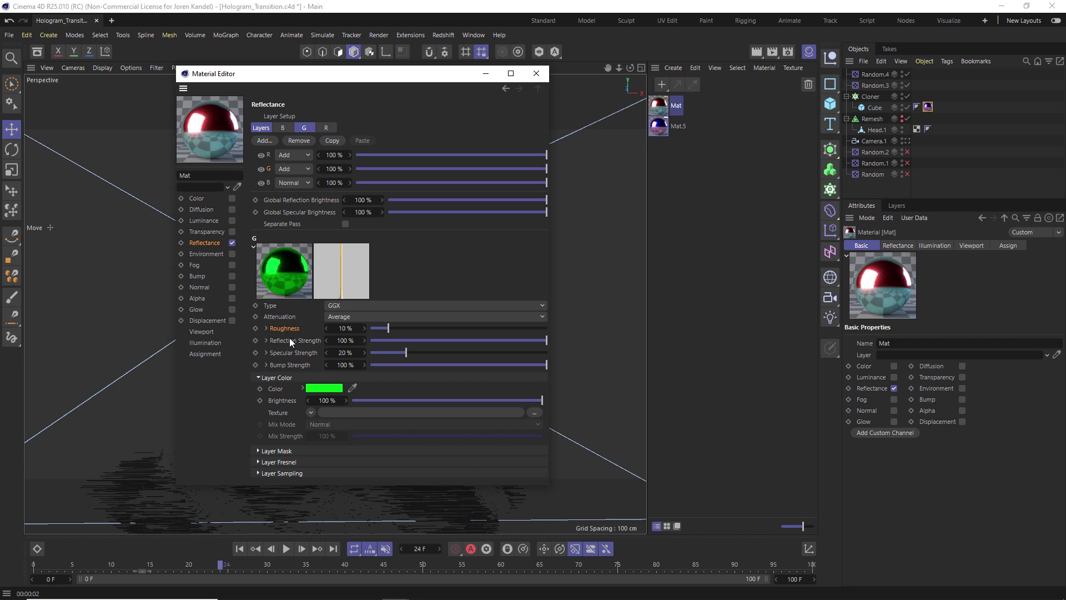
left_click(461, 340)
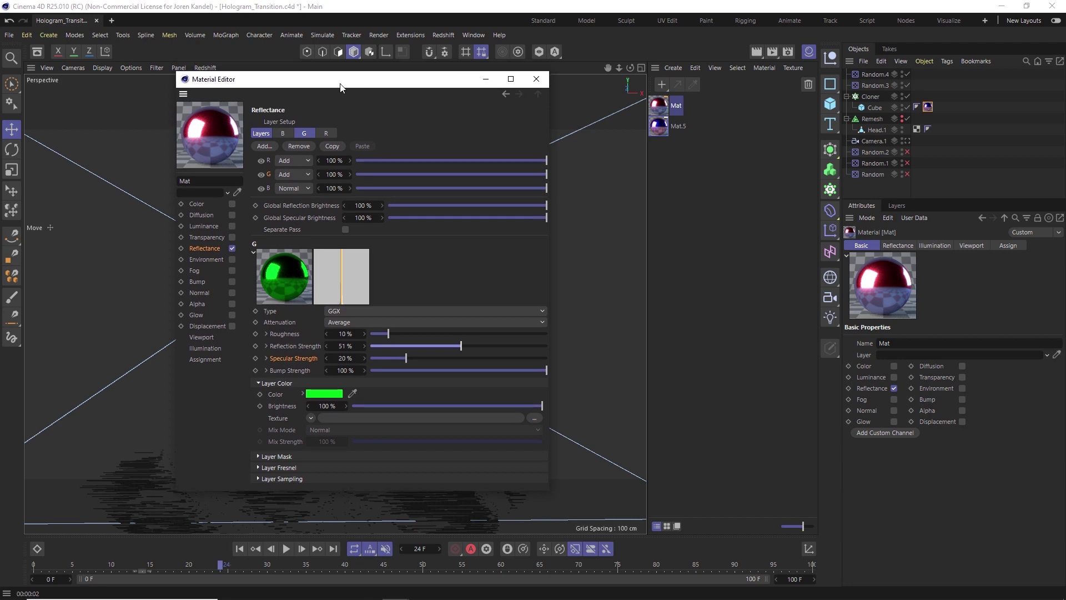
Assign the new Mat material to the Cube, render the active view, and close the Material Editor.
left_click_drag(354, 77, 508, 316)
left_click_drag(662, 110, 928, 108)
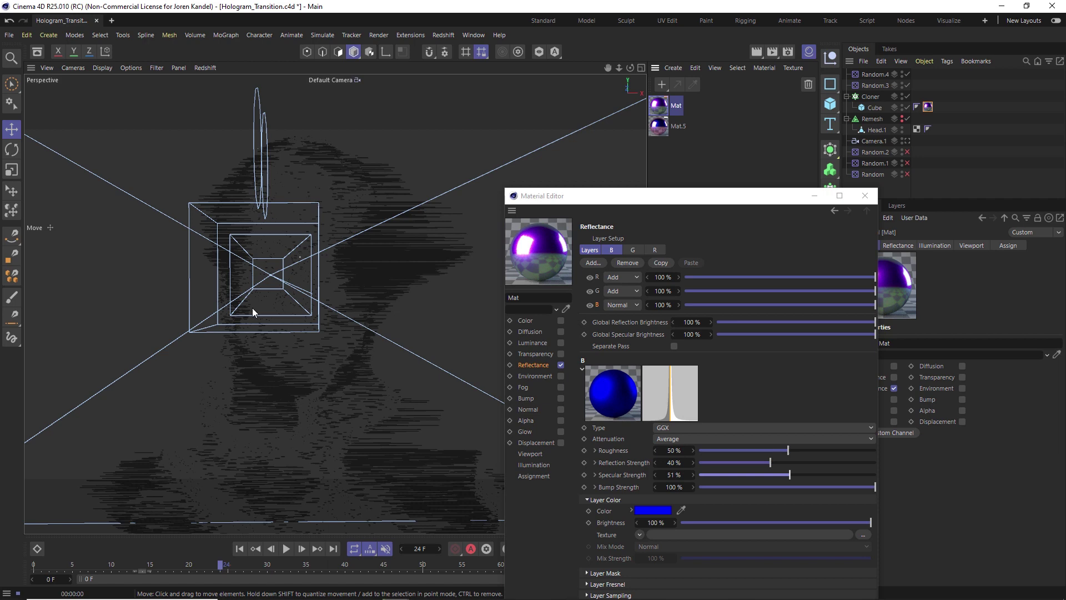
key("ctrl+r")
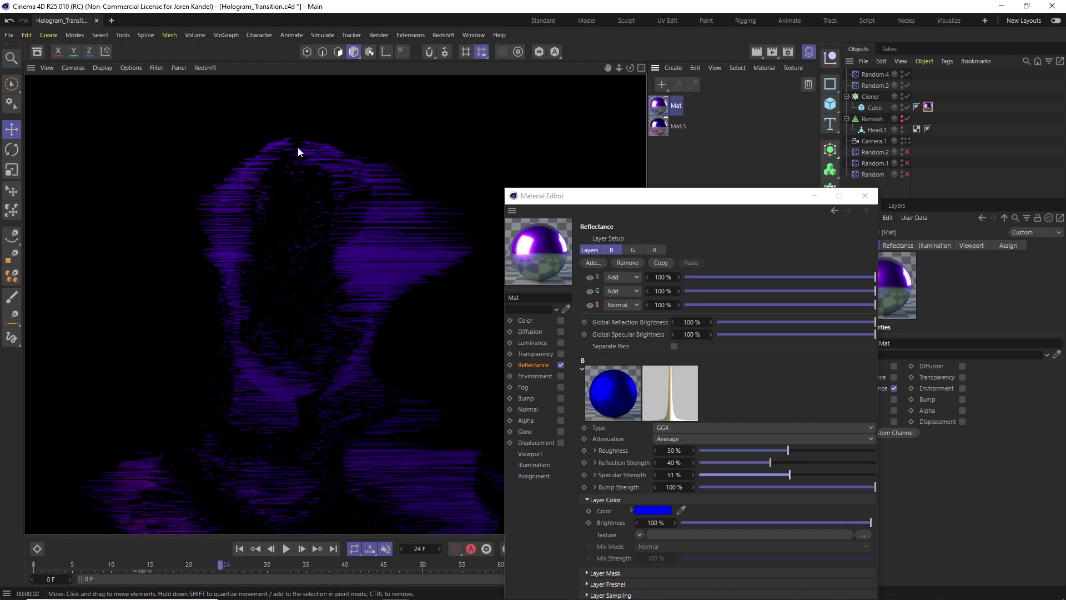
left_click_drag(791, 197, 543, 131)
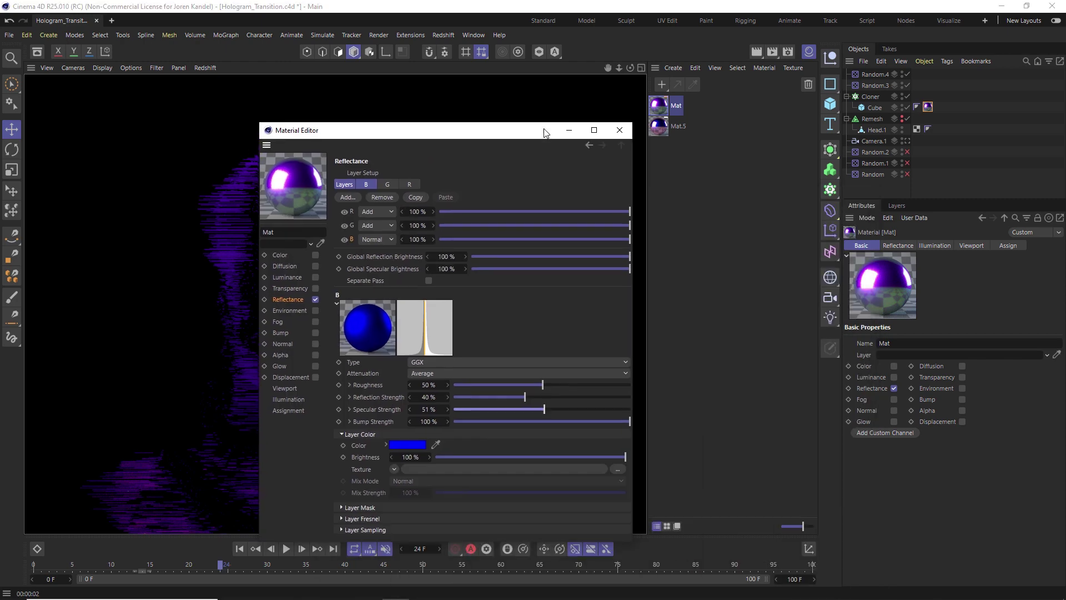
left_click(621, 131)
Scrub the animation to frame 63 and quit Cinema 4D without saving the project changes.
left_click_drag(120, 571, 524, 564)
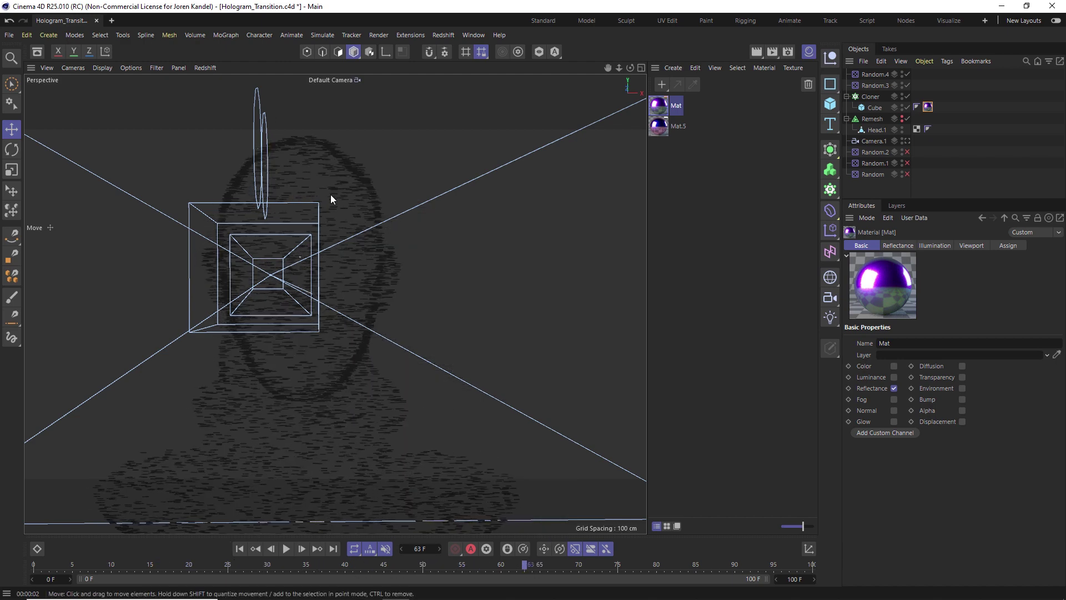
left_click(1052, 7)
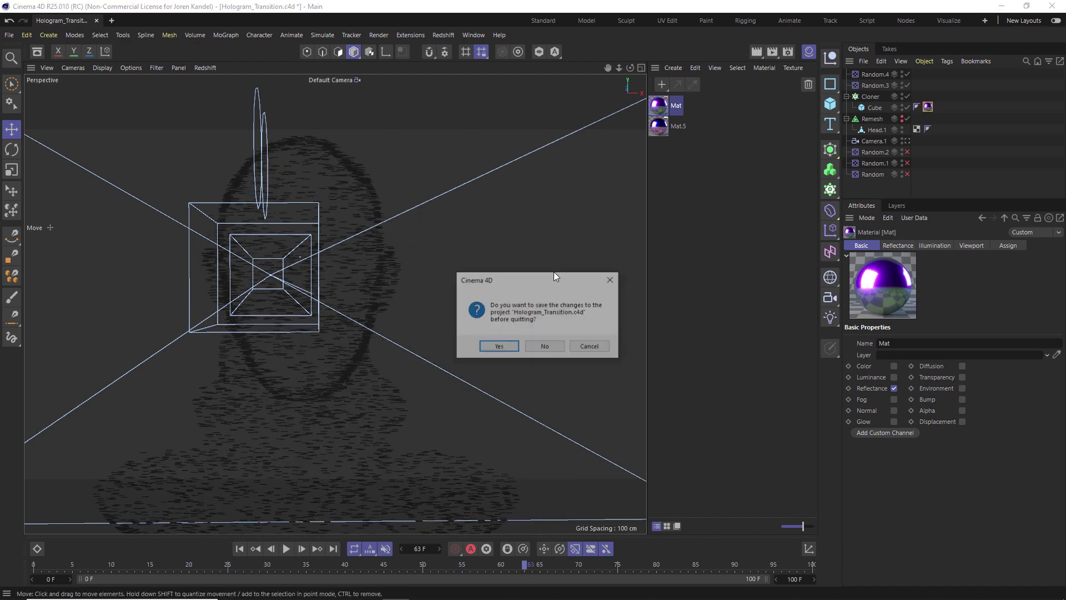
left_click(556, 348)
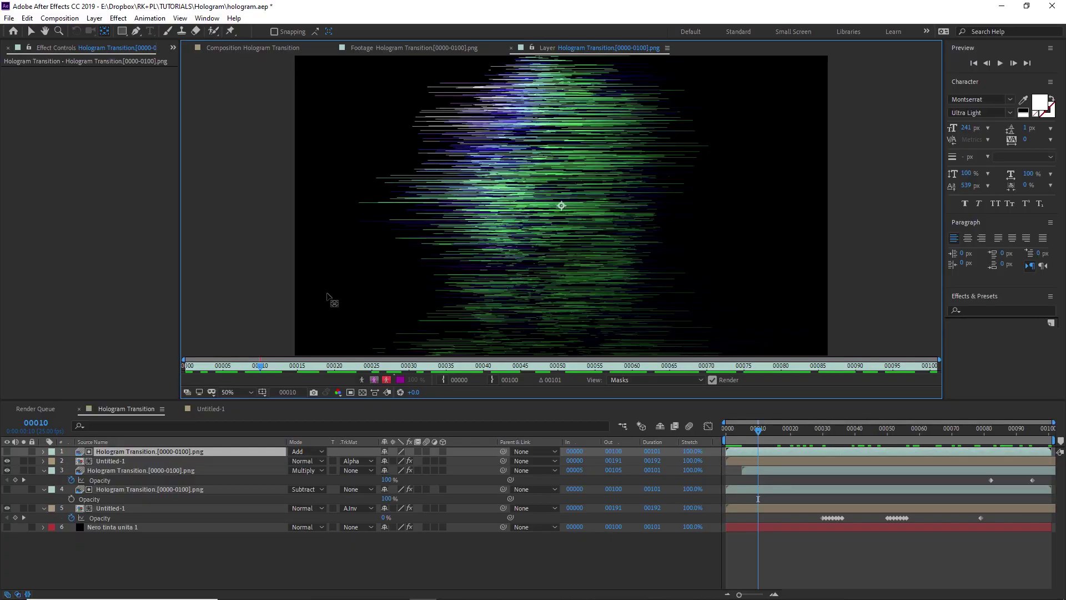
In After Effects, scrub through the rendered Hologram Transition image sequence and park at frame 17.
left_click_drag(261, 366, 460, 370)
left_click(312, 363)
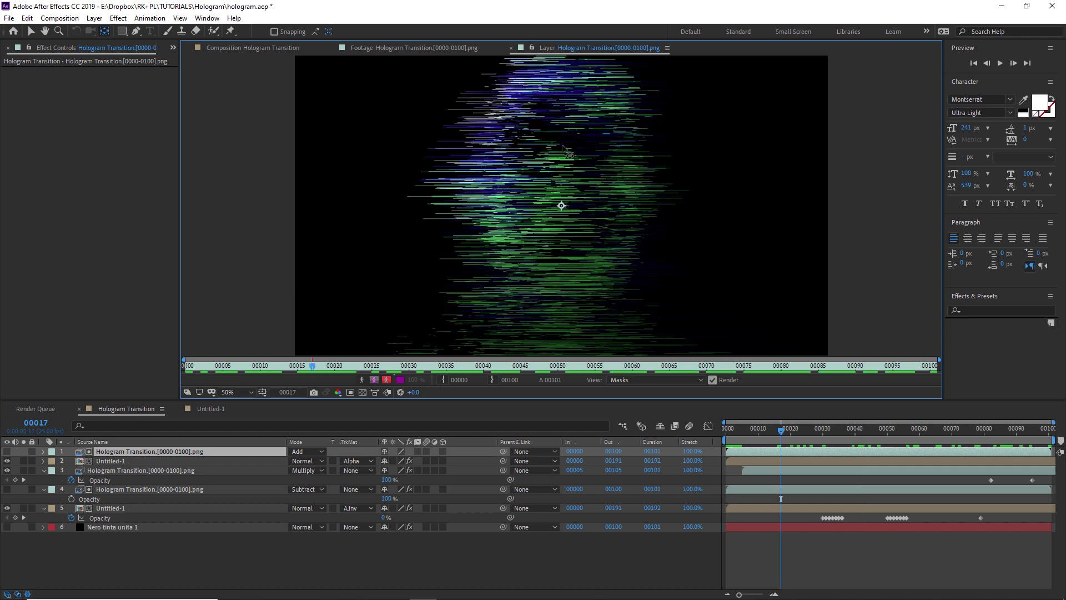
Move to frame 89, solo the lower Untitled-1 layer, and view it in the Hologram Transition composition.
left_click_drag(483, 365, 848, 375)
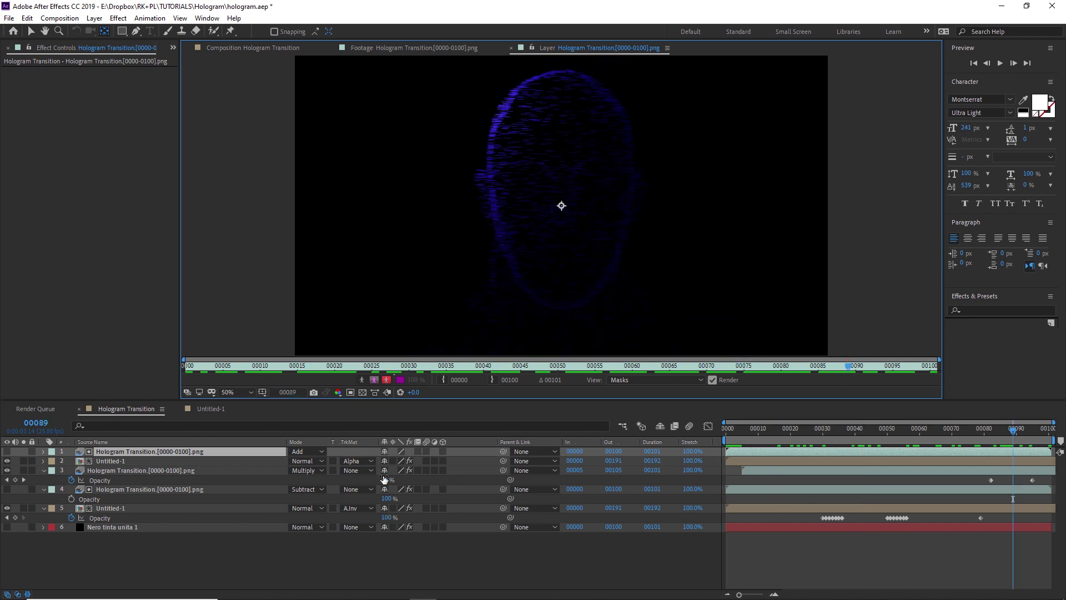
left_click(128, 510)
left_click(23, 508)
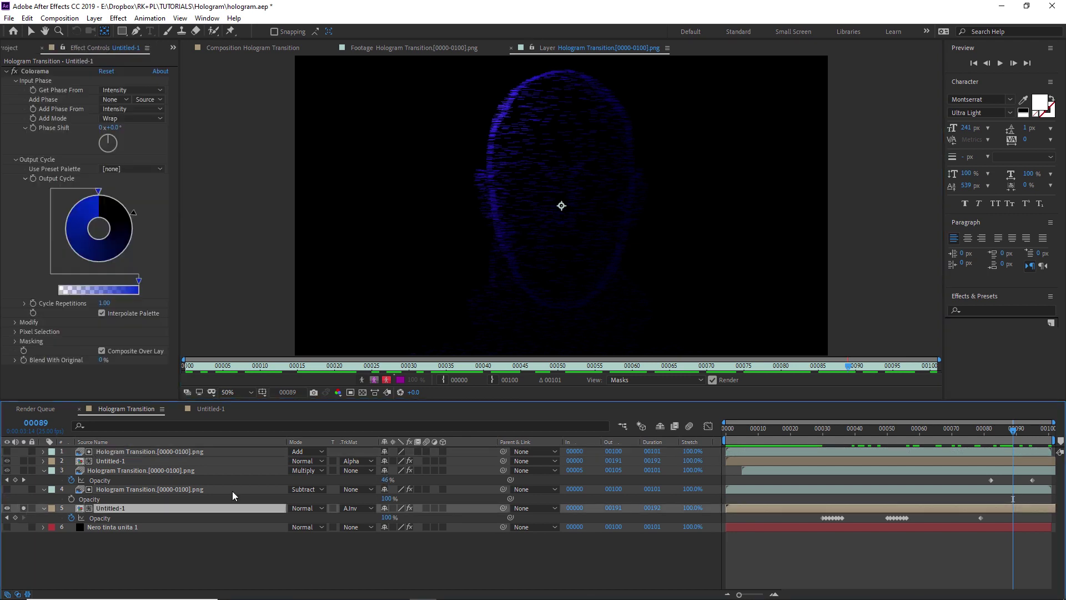
left_click(277, 51)
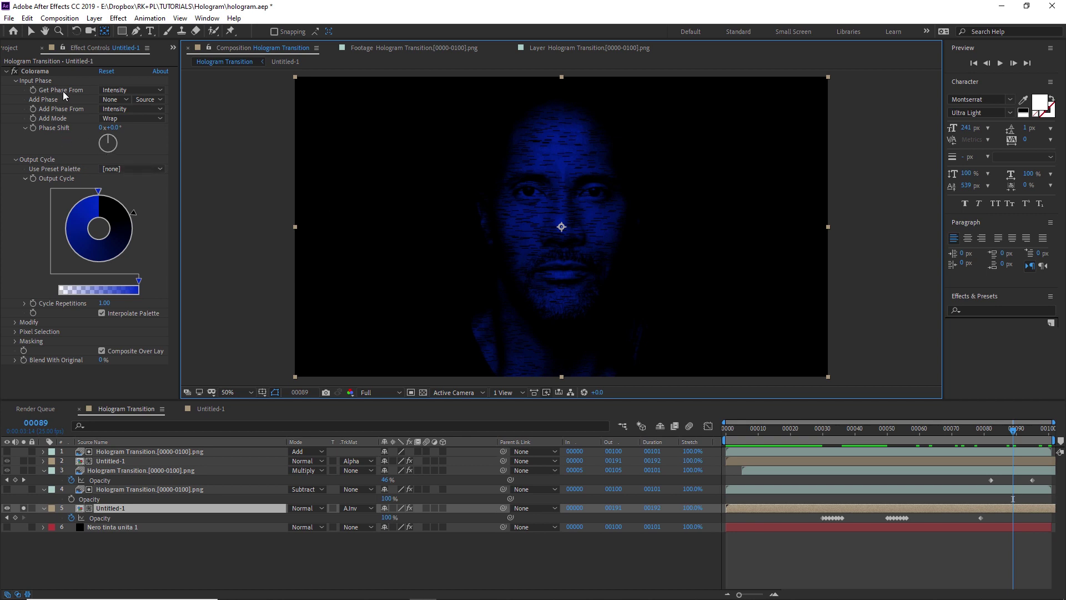
Compare the soloed Untitled-1 layer with its Colorama effect off and on, and scrub to frame 90.
left_click(14, 71)
left_click(14, 71)
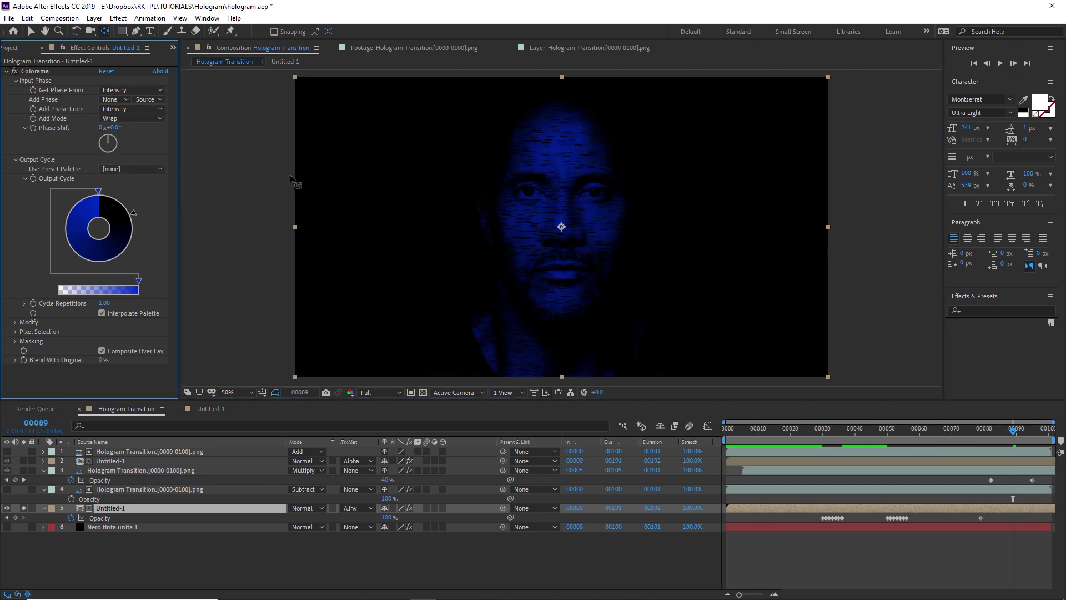
left_click_drag(902, 434, 1016, 434)
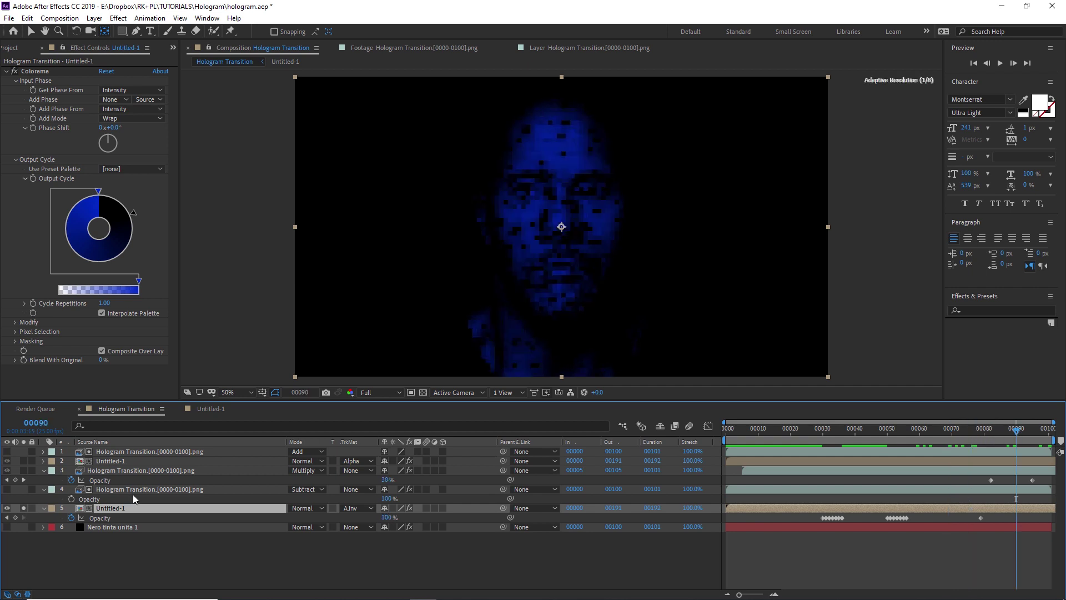
At frame 28, compare the Multiply Hologram Transition layer with its Glow and Bagliore 2 effects off and on.
left_click(132, 471)
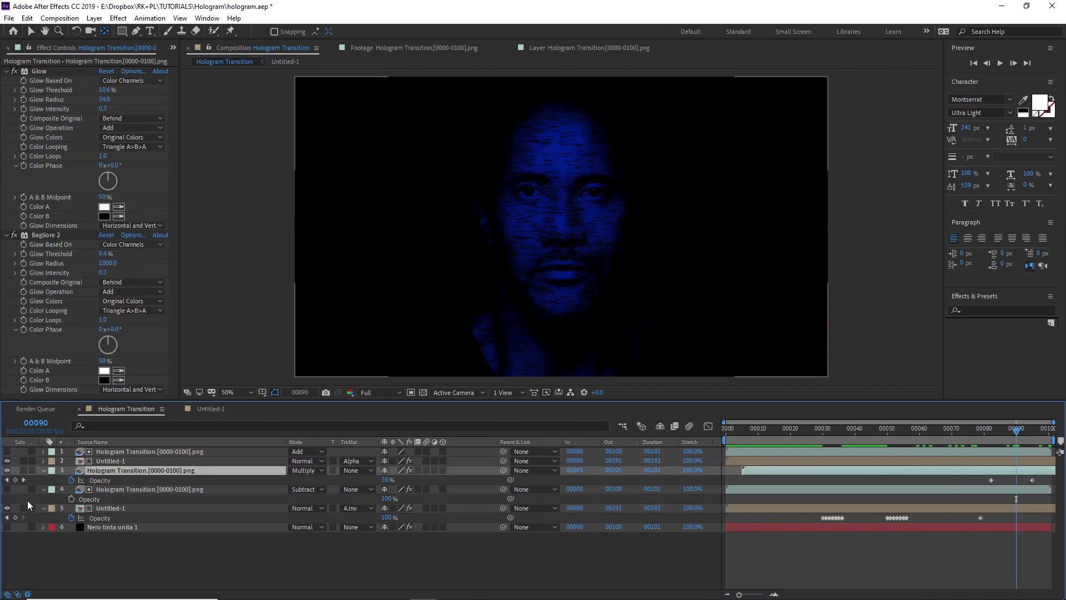
left_click(954, 431)
left_click_drag(983, 428, 818, 428)
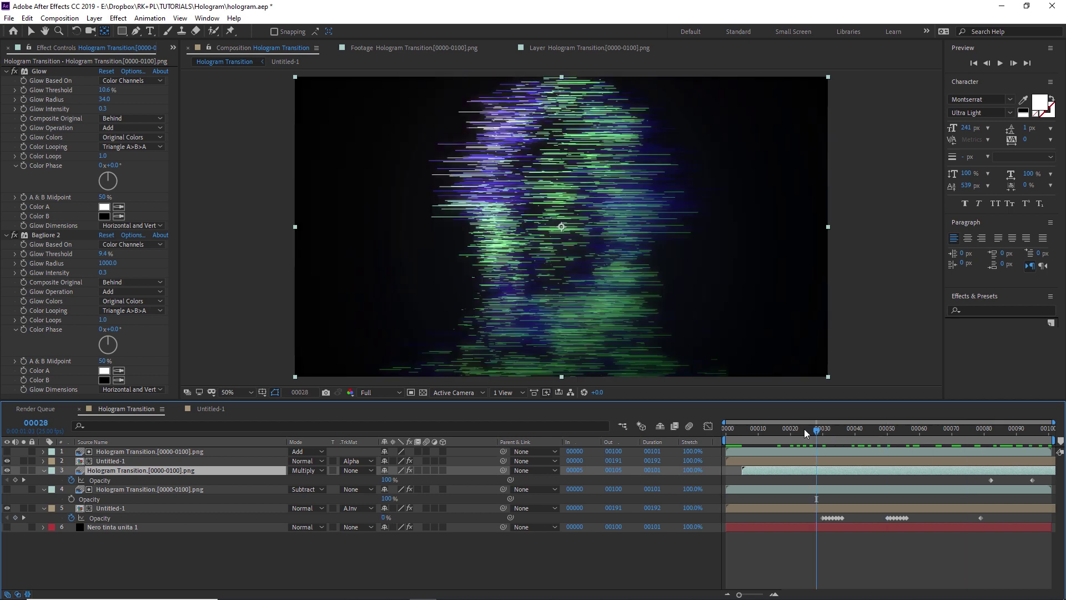
left_click(14, 71)
left_click(15, 235)
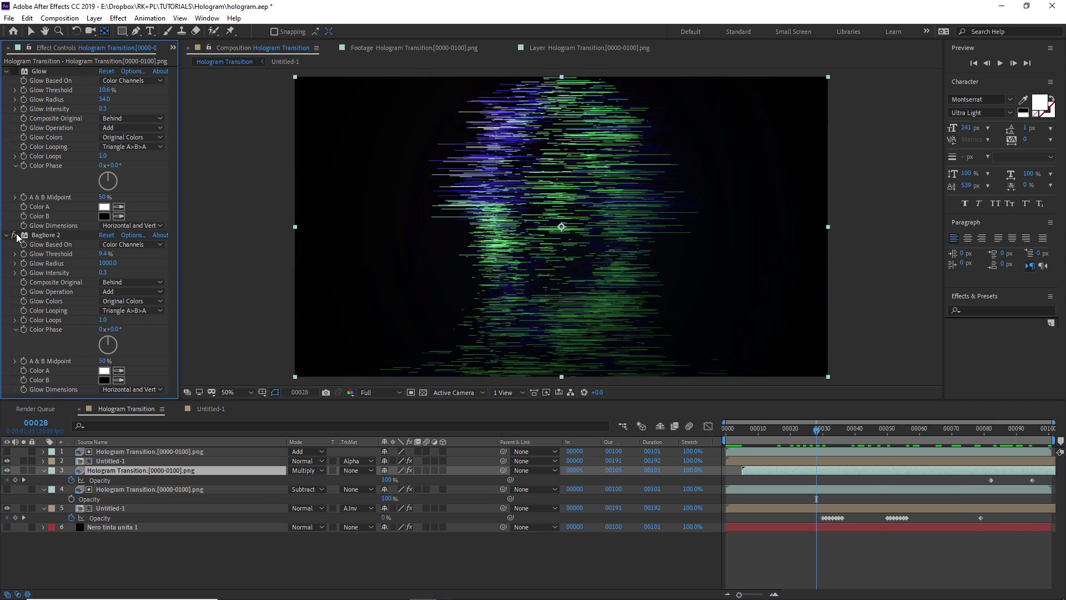
left_click(15, 71)
Scrub through the glowing hologram composite, park at frame 25, and deselect the layer.
left_click(981, 432)
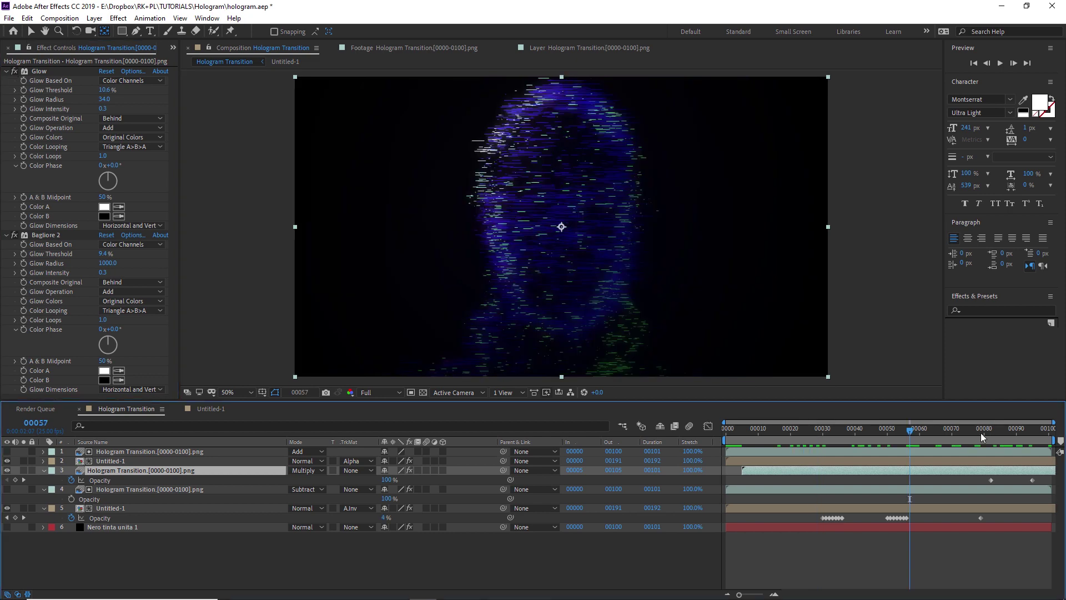
left_click(955, 431)
left_click(807, 428)
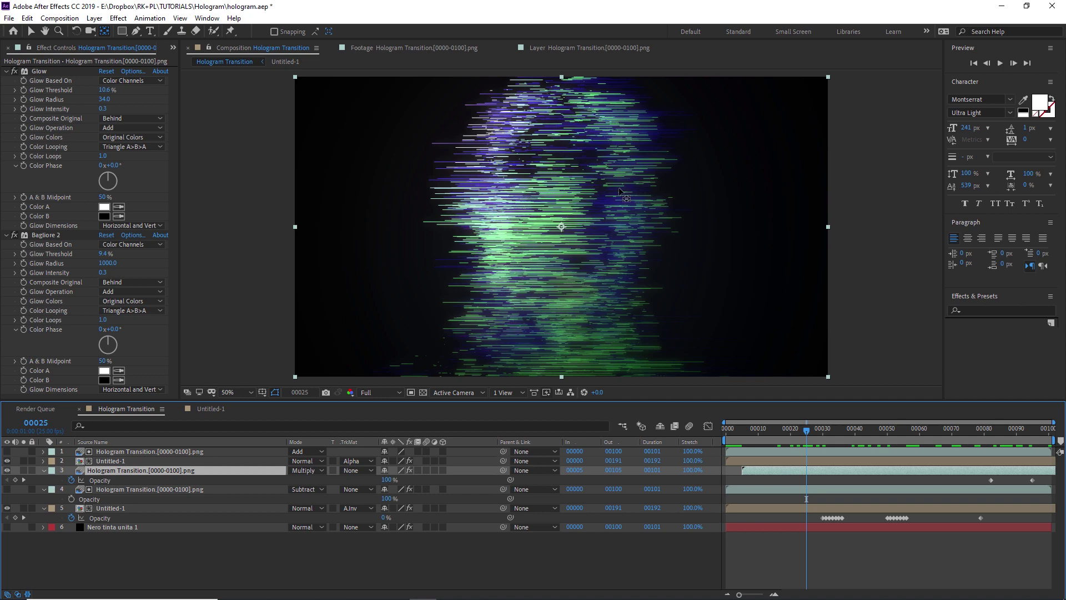
left_click(848, 561)
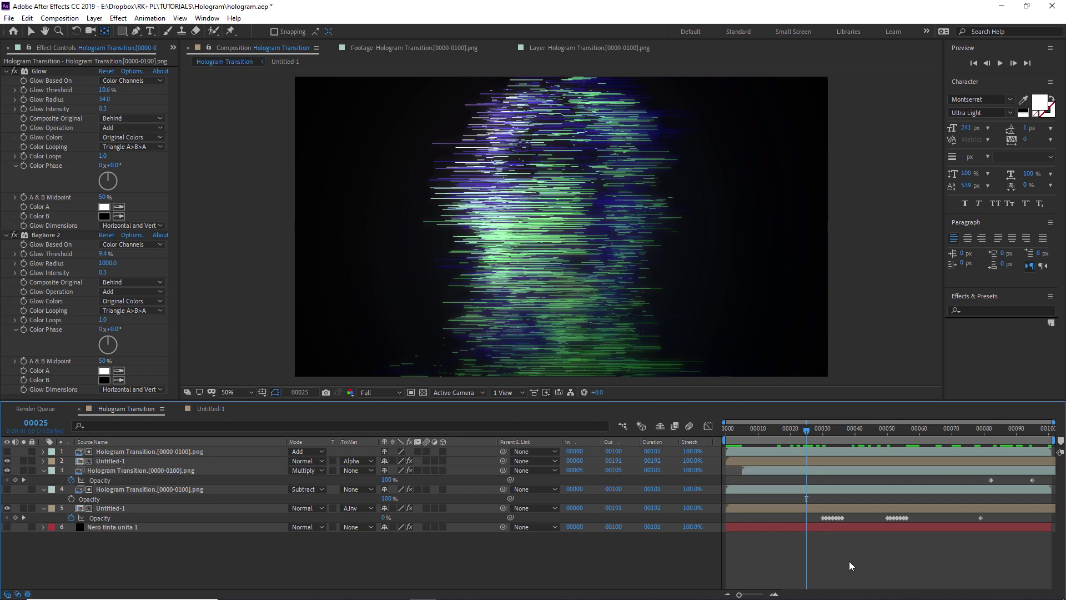